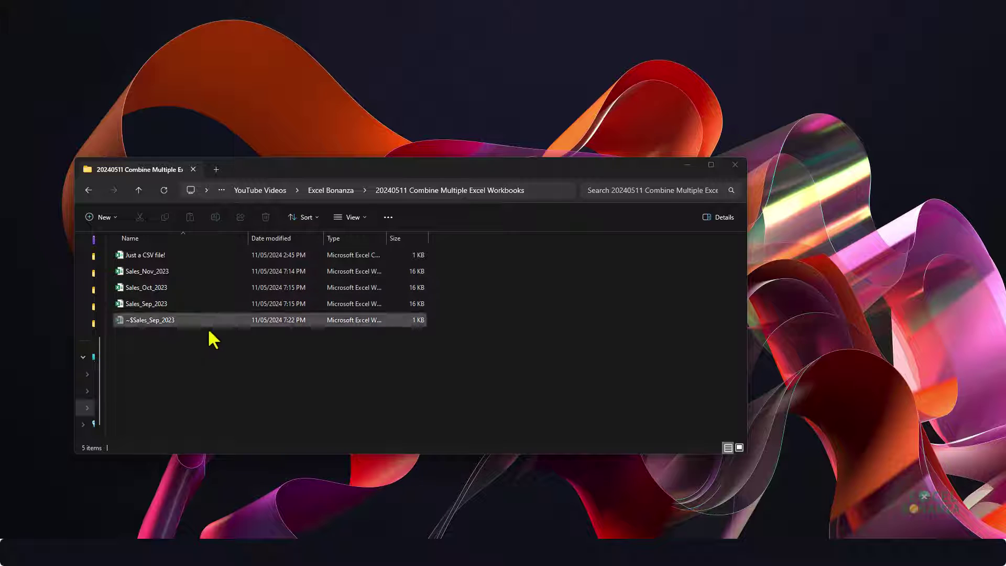
Step: Look through the monthly sales workbooks and the CSV file in the source folder
{"action": "left_click", "coordinate": [208, 304]}
{"action": "left_click", "coordinate": [189, 271]}
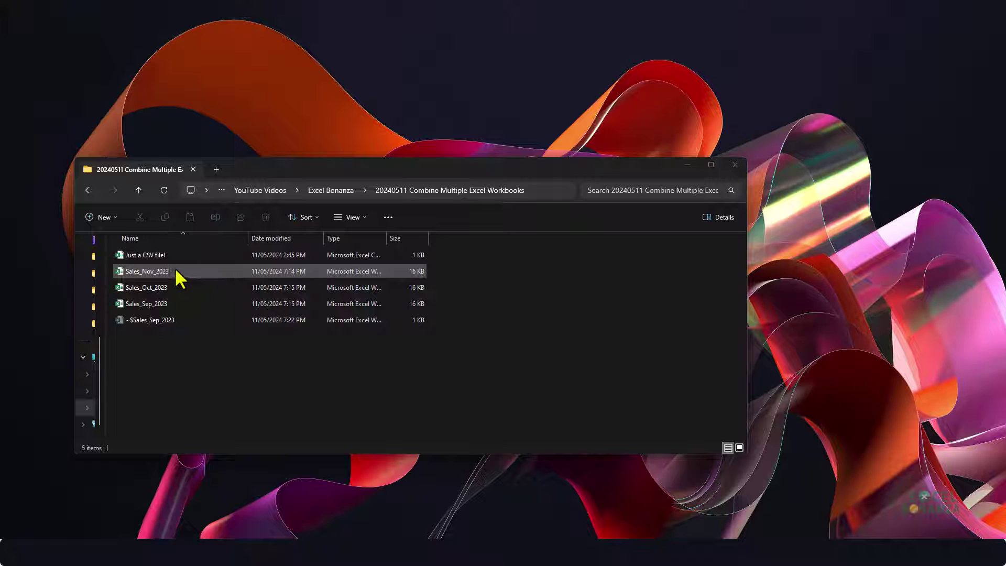
{"action": "left_click", "coordinate": [174, 272]}
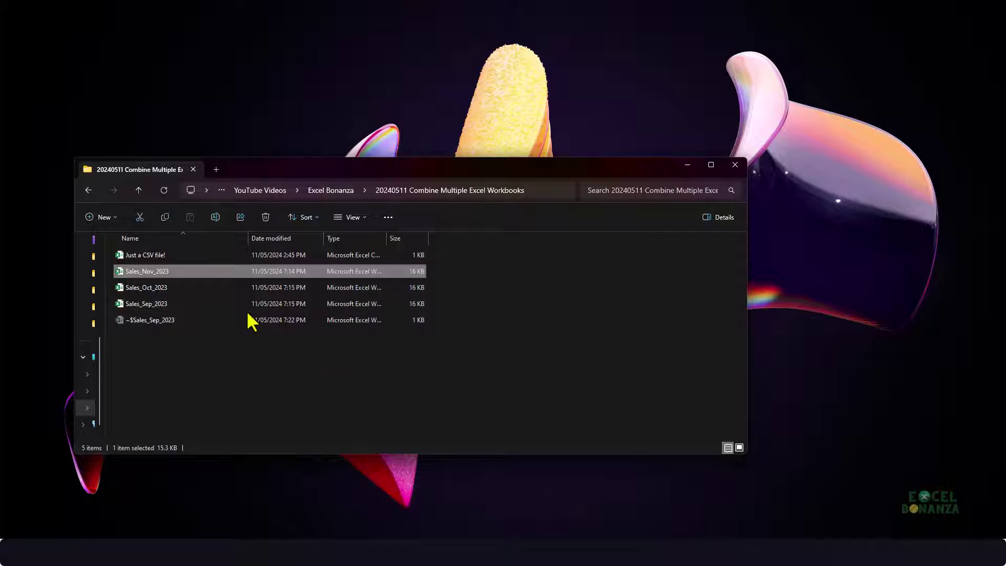
{"action": "left_click", "coordinate": [168, 254]}
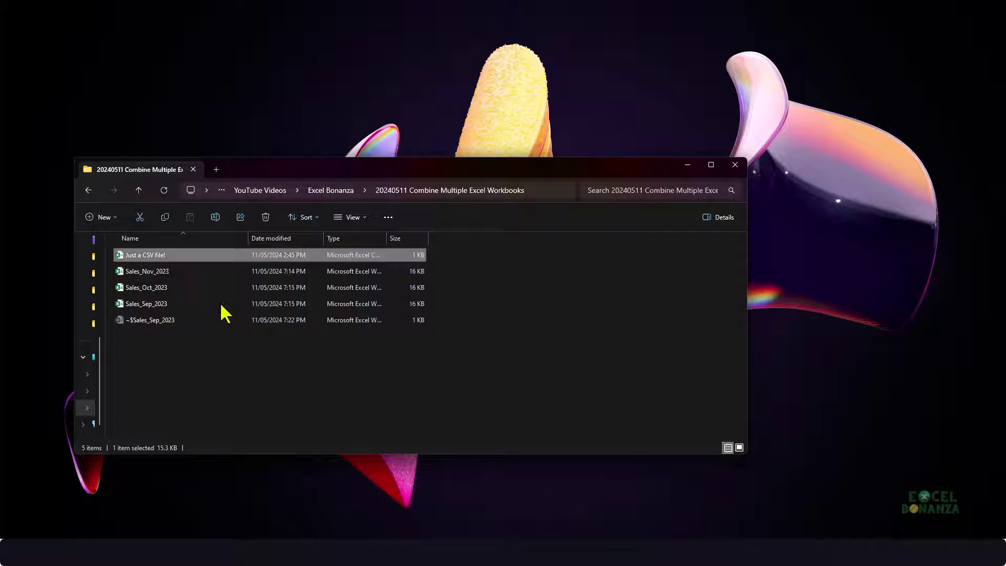
{"action": "key", "text": "Down"}
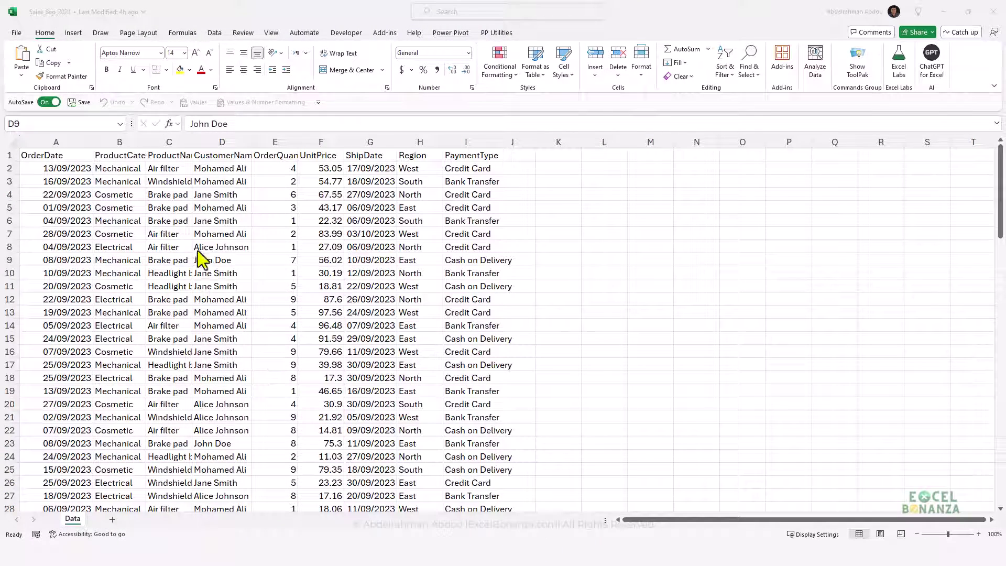
Step: In the Sales_Sep_2023 workbook, fit the CustomerName and ProductCategory column widths to their contents
{"action": "left_click", "coordinate": [200, 258]}
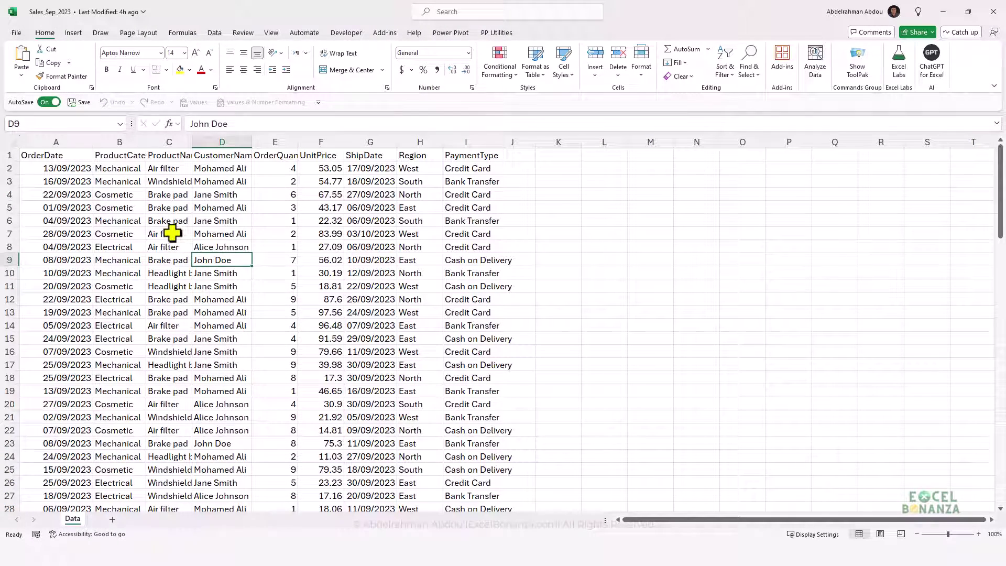
{"action": "left_click", "coordinate": [111, 205]}
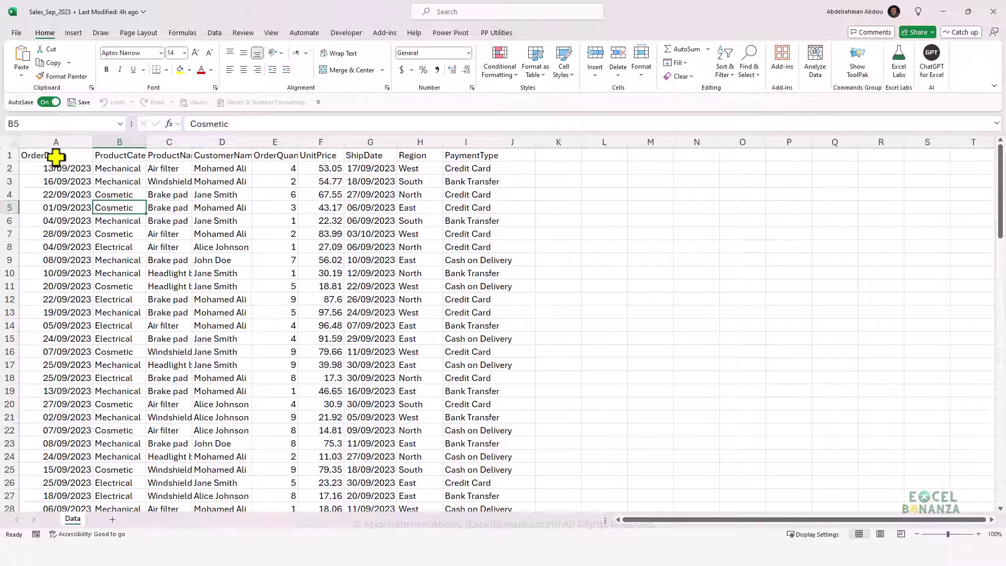
{"action": "double_click", "coordinate": [252, 141]}
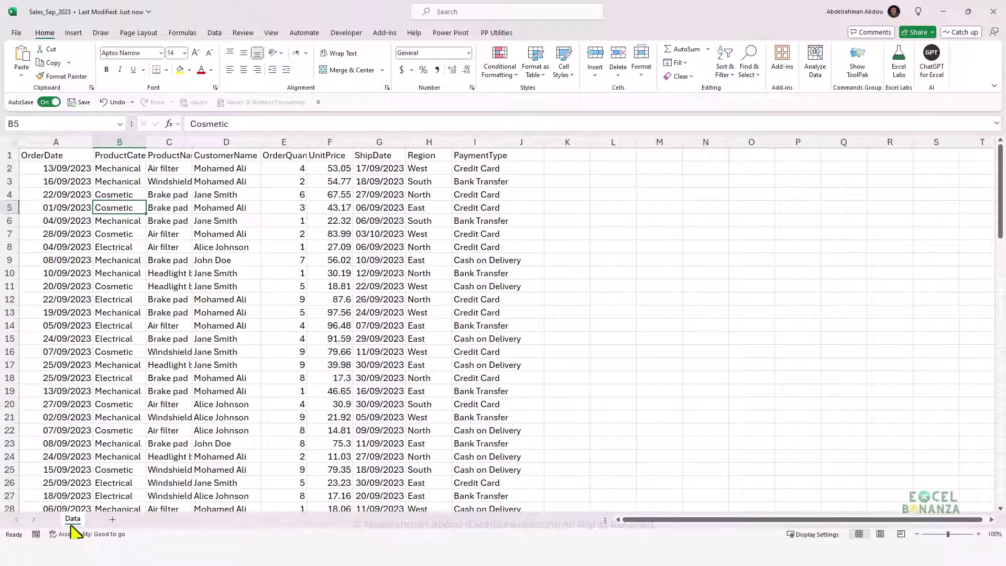
{"action": "left_click", "coordinate": [127, 352]}
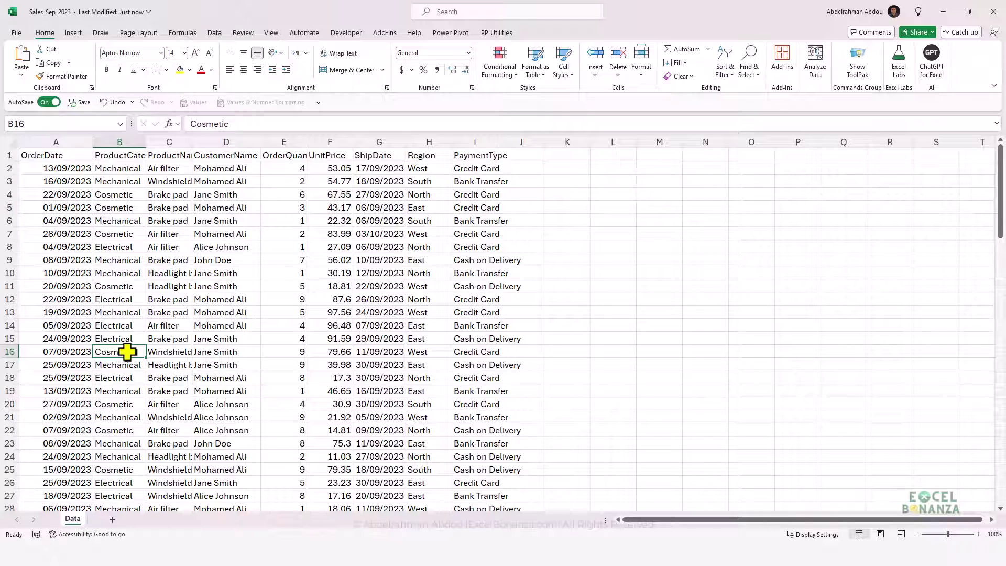
{"action": "left_click", "coordinate": [51, 218]}
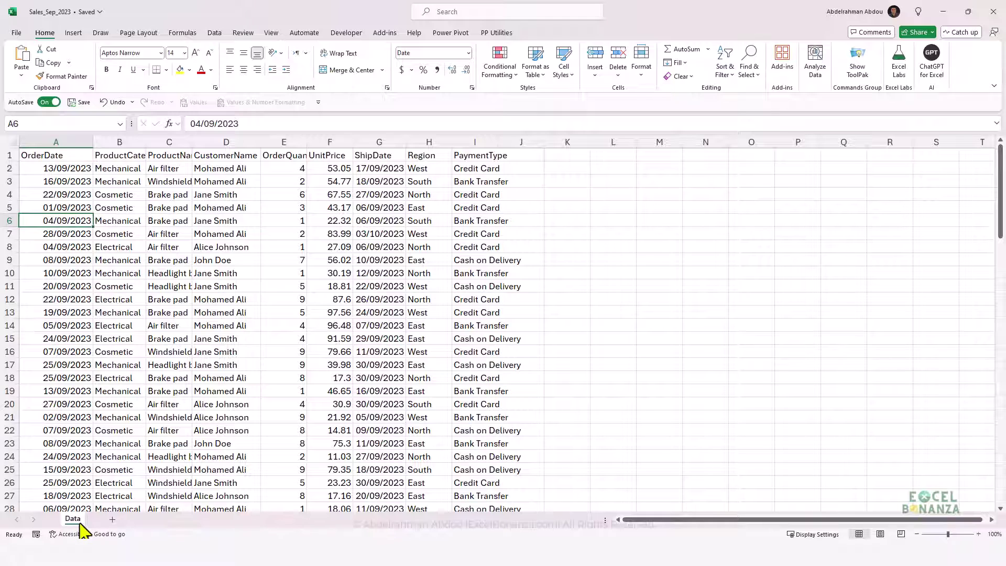
{"action": "left_click", "coordinate": [50, 154]}
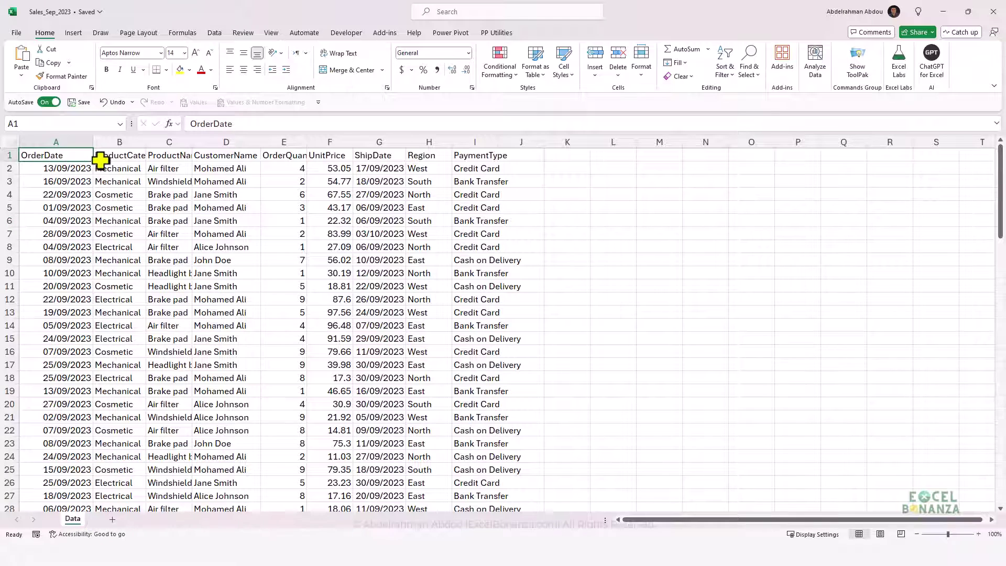
{"action": "double_click", "coordinate": [146, 142]}
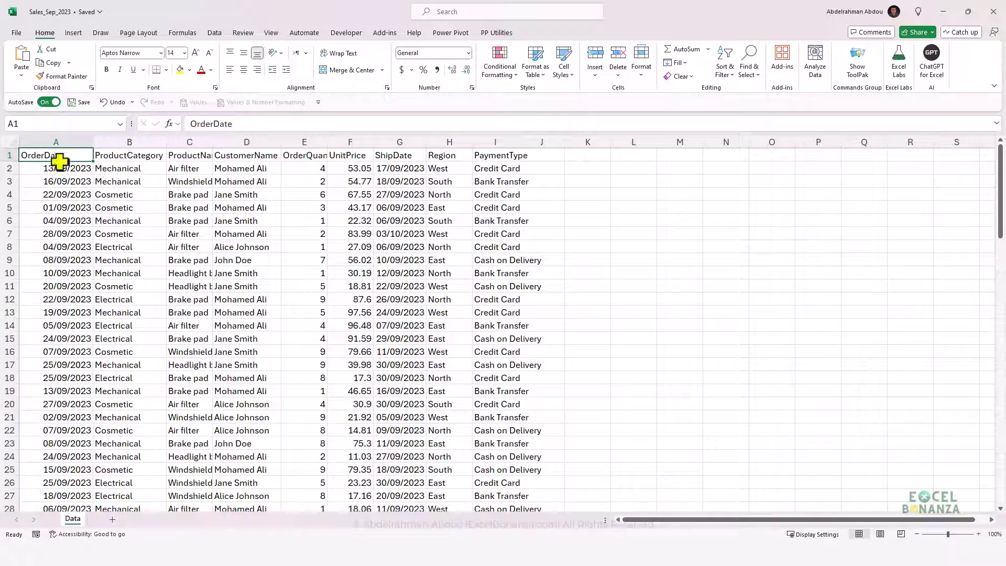
Step: Try changing the header in cell A1 to "Order Date" and undo the edit
{"action": "left_click", "coordinate": [212, 123]}
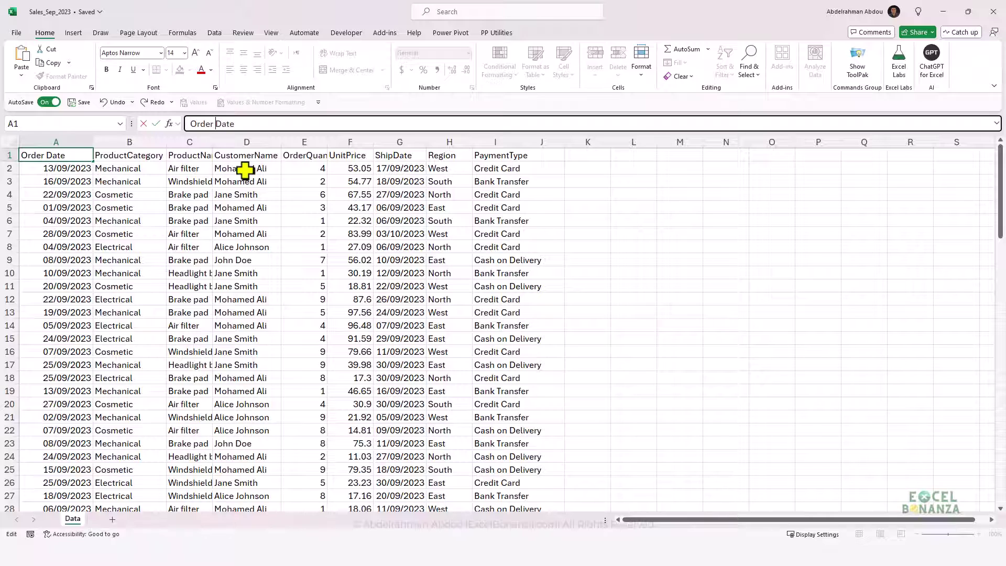
{"action": "key", "text": "Return"}
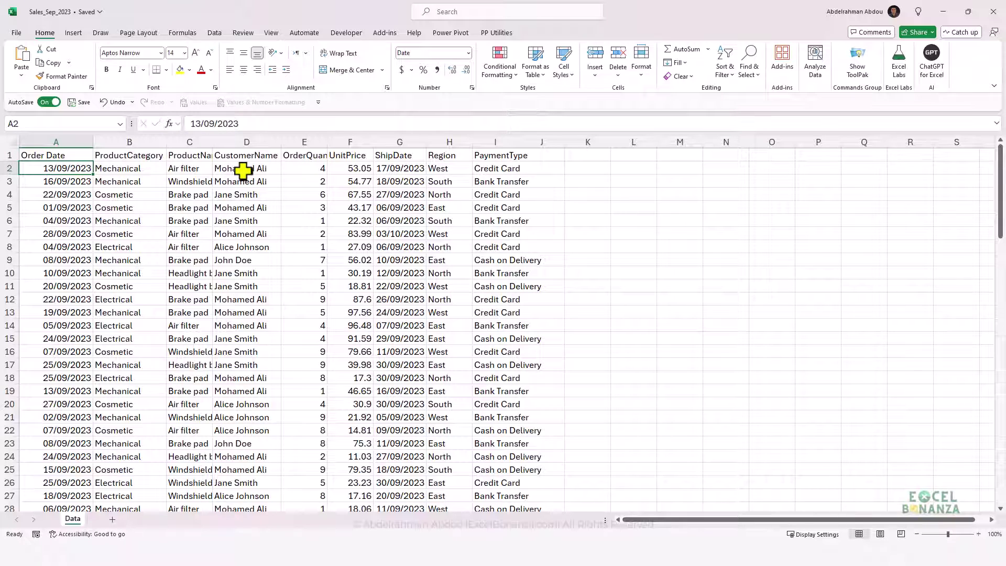
{"action": "key", "text": "ctrl+z"}
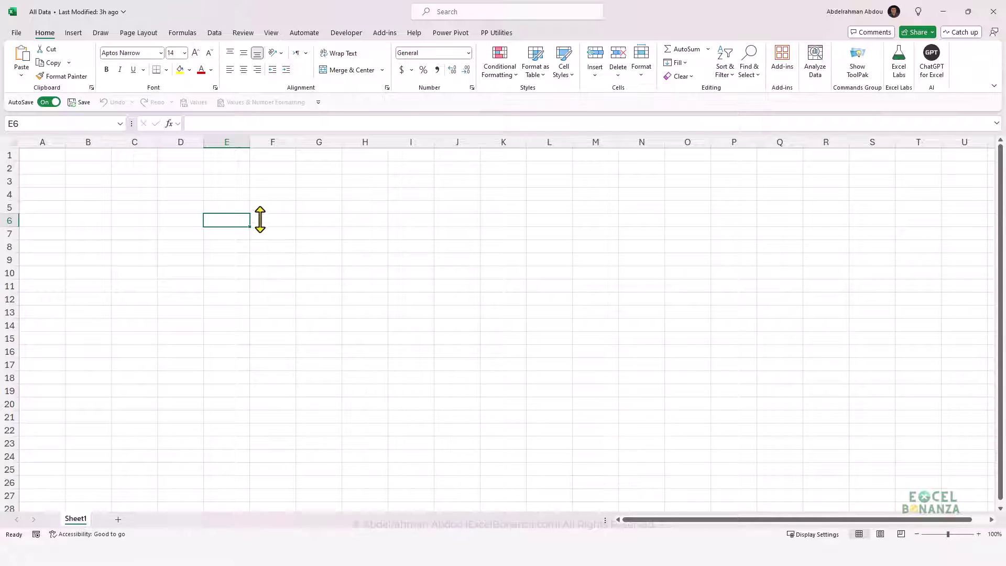
{"action": "key", "text": "Up"}
{"action": "key", "text": "Up"}
{"action": "key", "text": "Up"}
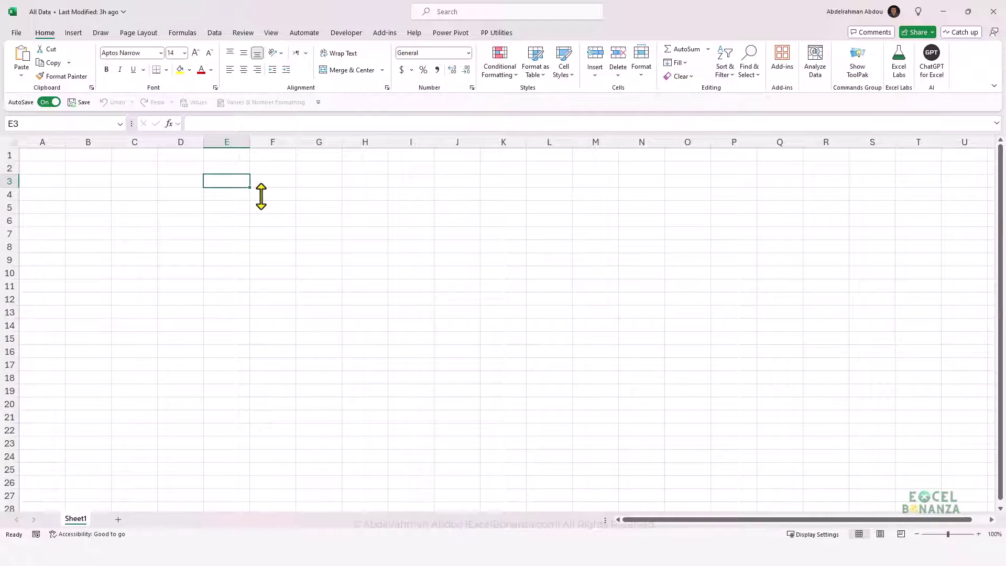
Step: In the All Data workbook, get data from the Desktop folder Separate Sales Data and open its file list for transformation in Power Query
{"action": "left_click", "coordinate": [213, 34]}
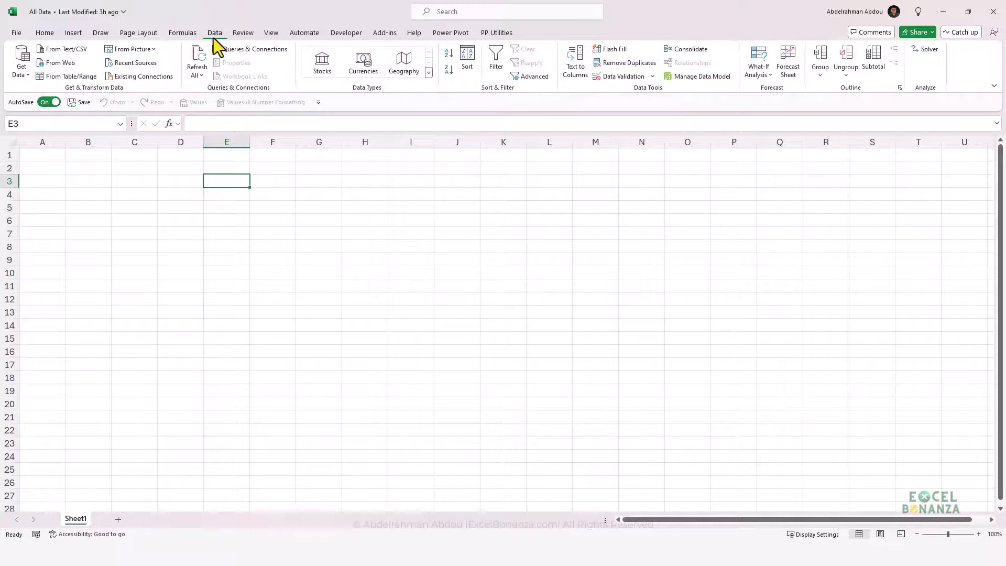
{"action": "left_click", "coordinate": [18, 71]}
{"action": "mouse_move", "coordinate": [43, 92]}
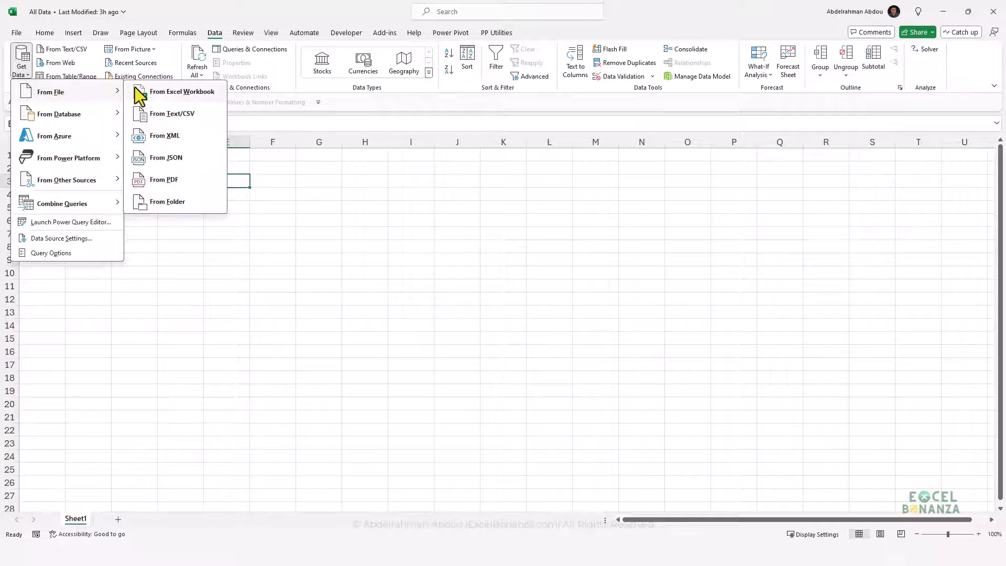
{"action": "left_click", "coordinate": [179, 202]}
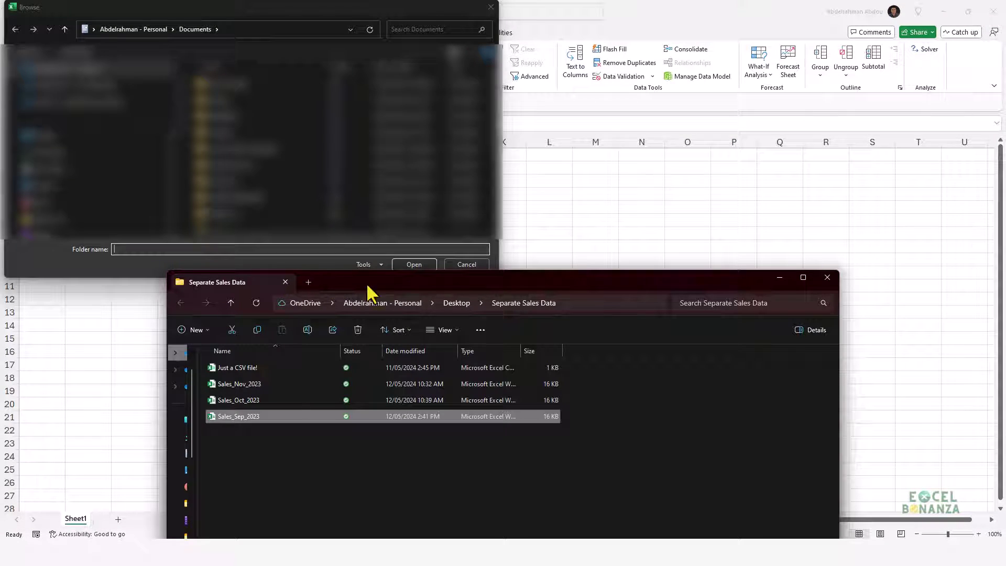
{"action": "left_click", "coordinate": [586, 300]}
{"action": "key", "text": "ctrl+c"}
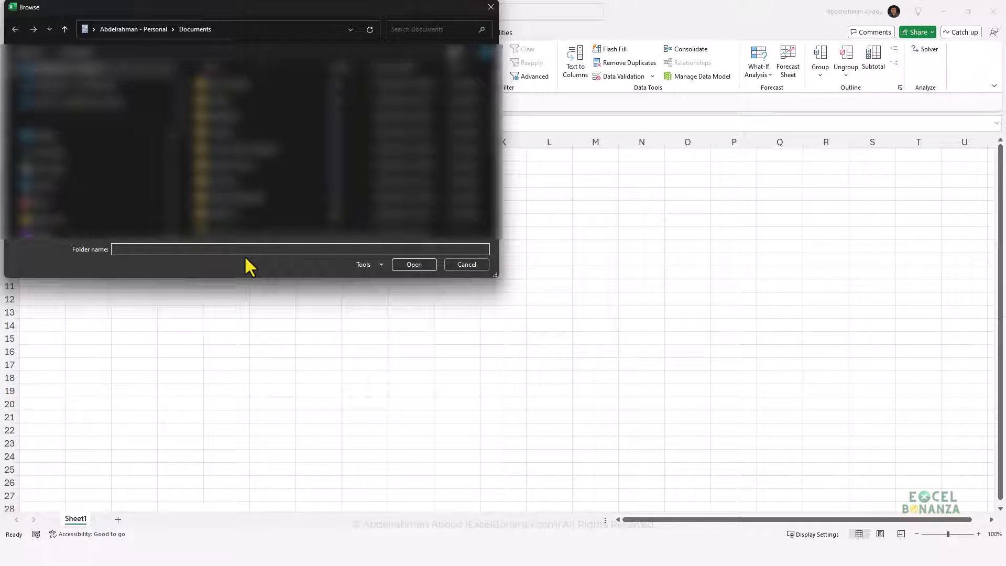
{"action": "left_click", "coordinate": [240, 251]}
{"action": "key", "text": "ctrl+v"}
{"action": "key", "text": "Return"}
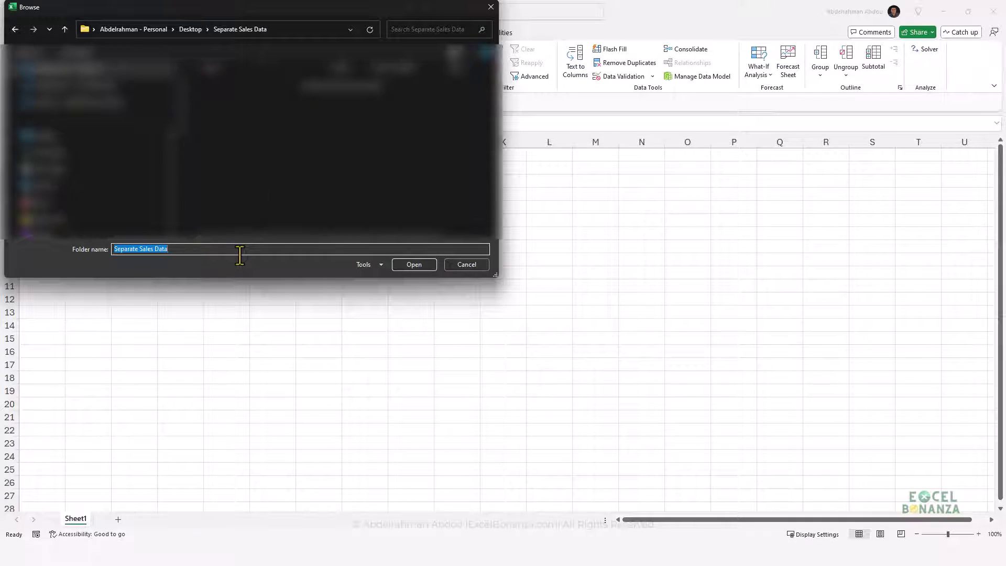
{"action": "left_click", "coordinate": [414, 265]}
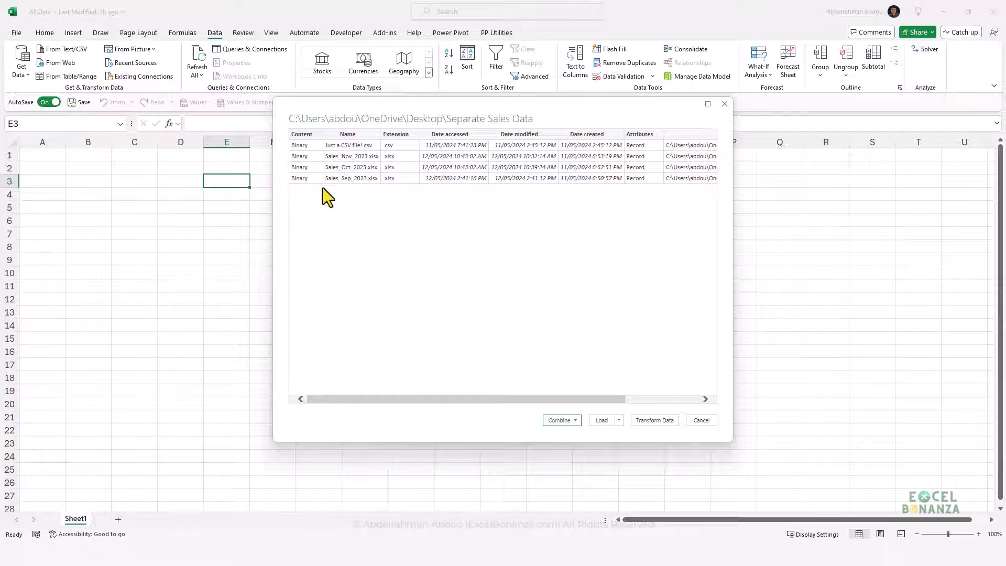
{"action": "left_click", "coordinate": [653, 420]}
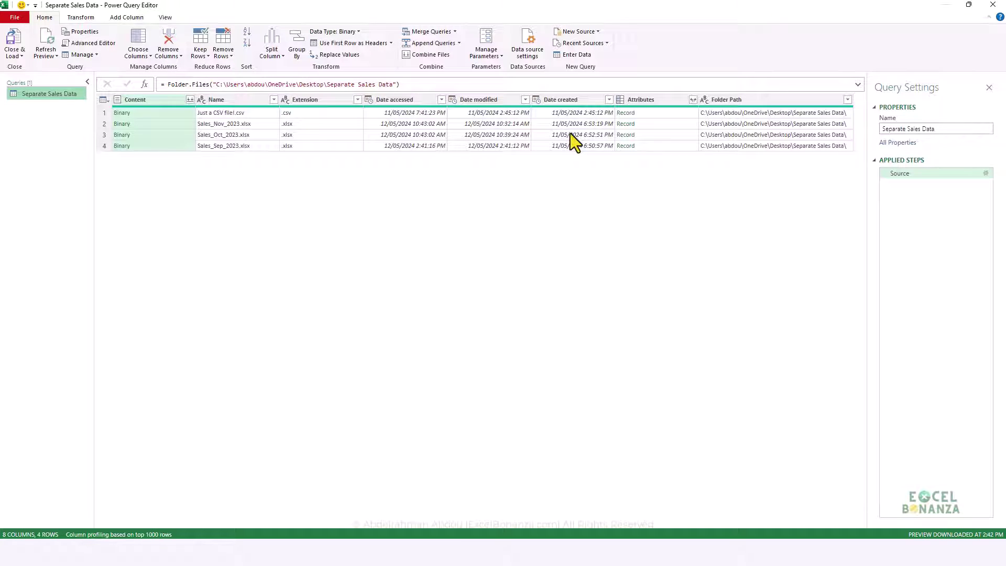
Step: Inspect the binary entries in the Content column to check which file each one represents
{"action": "left_click", "coordinate": [147, 113]}
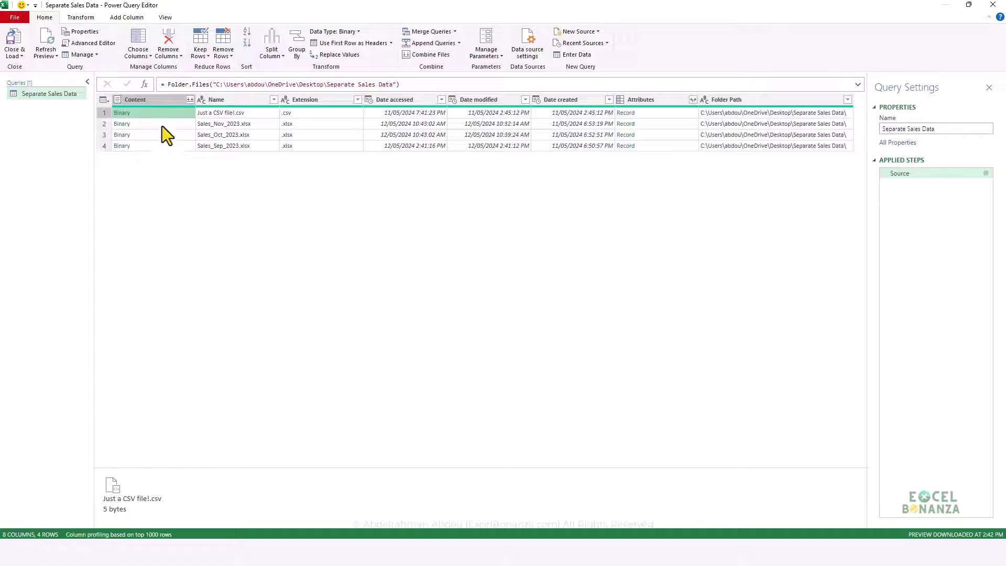
{"action": "left_click", "coordinate": [153, 125]}
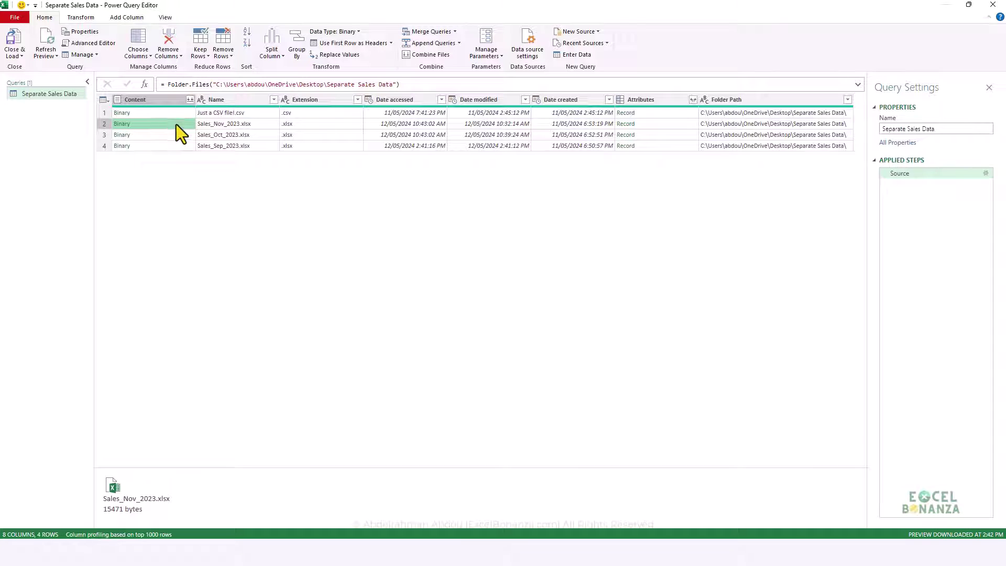
{"action": "left_click", "coordinate": [161, 134]}
{"action": "left_click", "coordinate": [157, 145]}
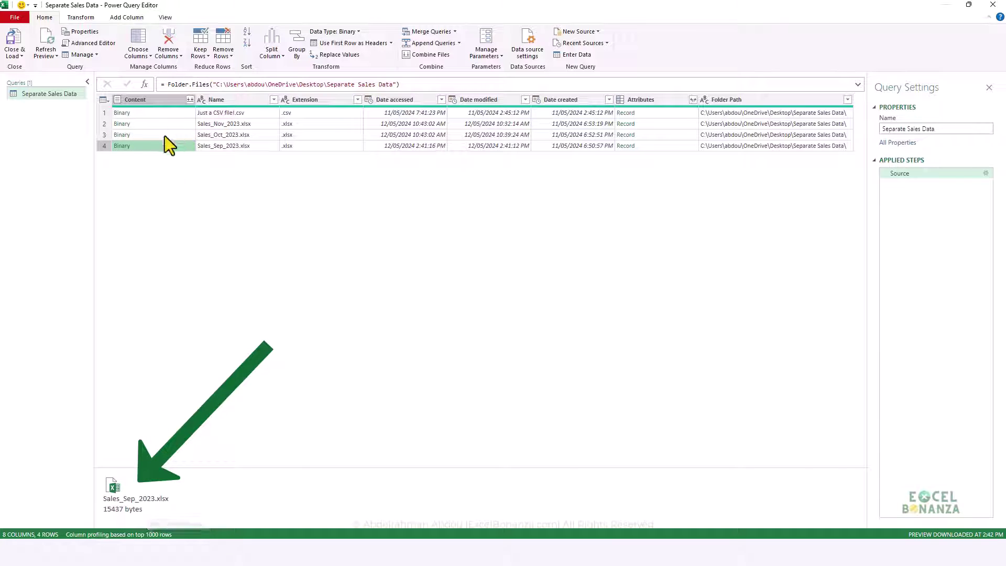
{"action": "left_click", "coordinate": [163, 135]}
{"action": "left_click", "coordinate": [160, 115]}
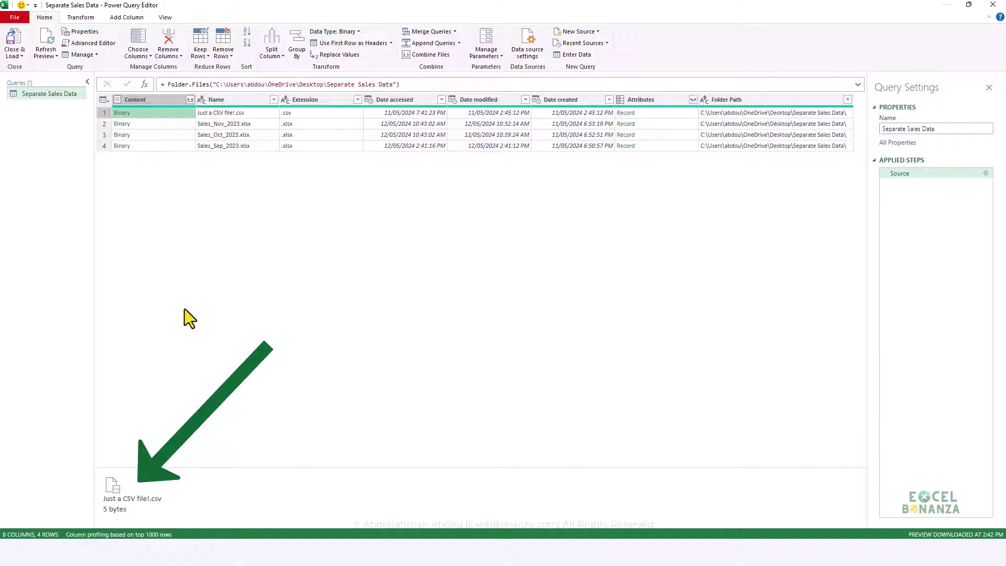
Step: Filter the Name column to keep only rows whose file name contains ".xlsx"
{"action": "left_click", "coordinate": [221, 112]}
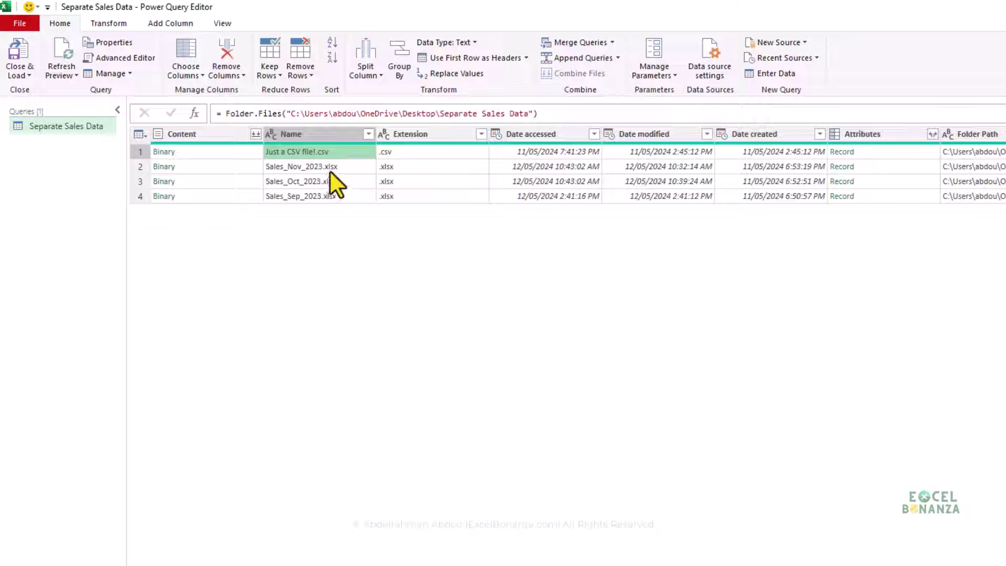
{"action": "left_click", "coordinate": [368, 134]}
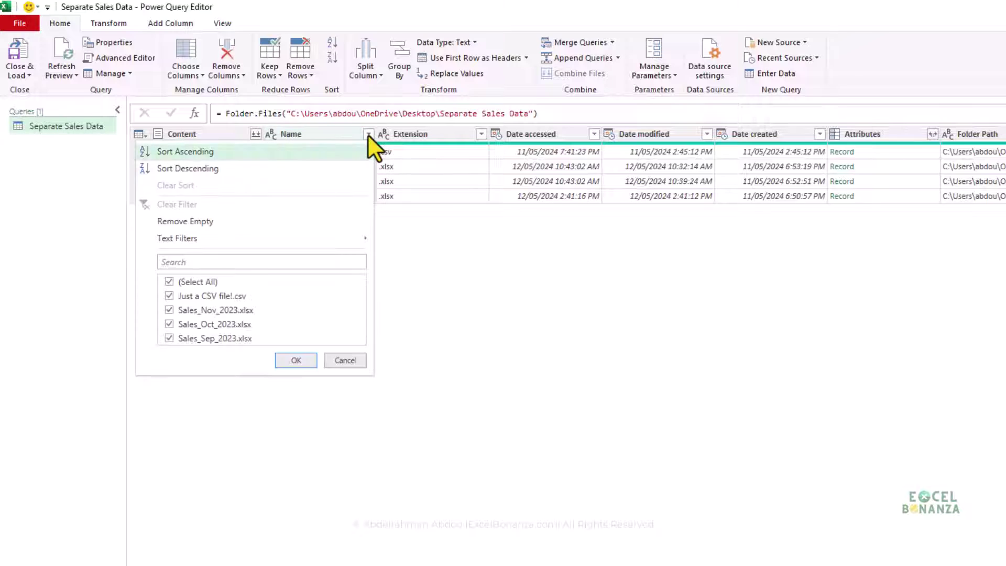
{"action": "mouse_move", "coordinate": [298, 240]}
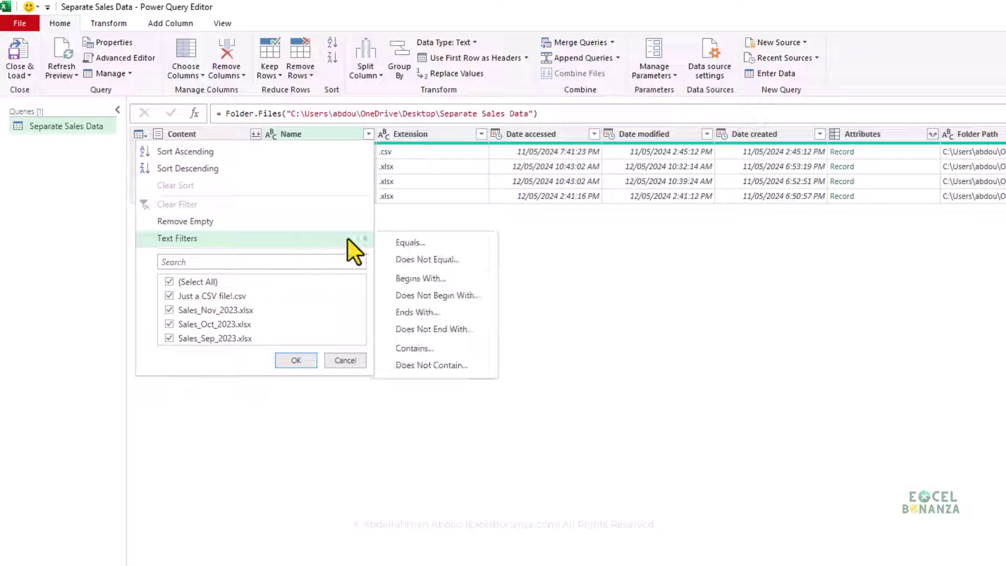
{"action": "left_click", "coordinate": [414, 348]}
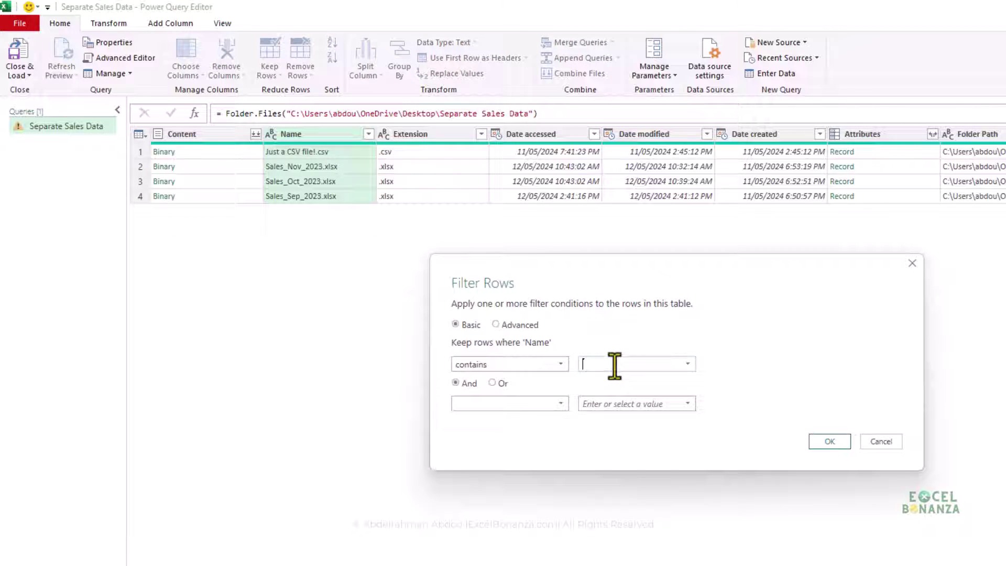
{"action": "type", "text": ".xlsx"}
{"action": "left_click", "coordinate": [830, 440]}
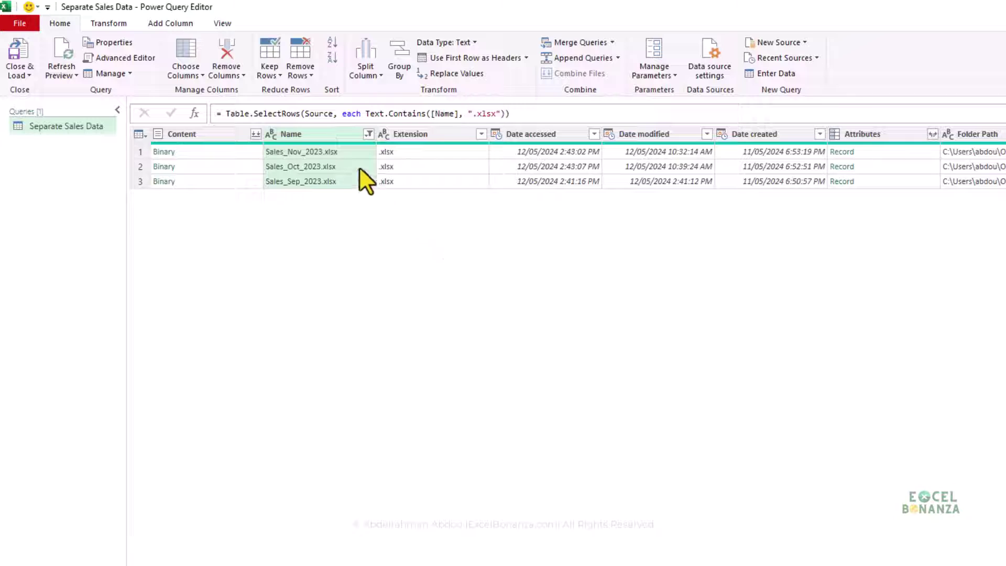
{"action": "left_click", "coordinate": [335, 155]}
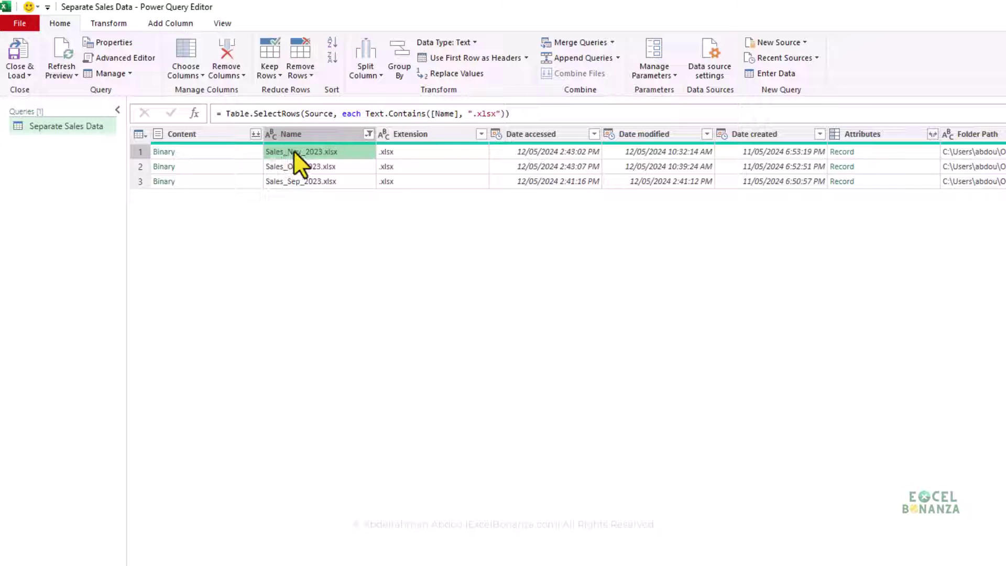
Step: Combine the files in the Content column, extracting the Data sheet from each and keeping First file as the sample file
{"action": "left_click", "coordinate": [255, 134]}
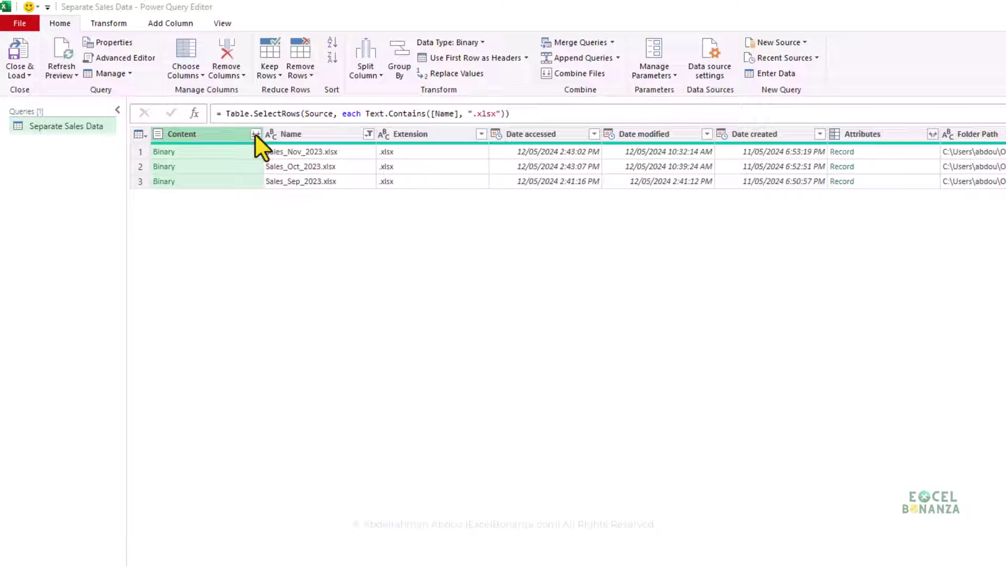
{"action": "left_click", "coordinate": [256, 134]}
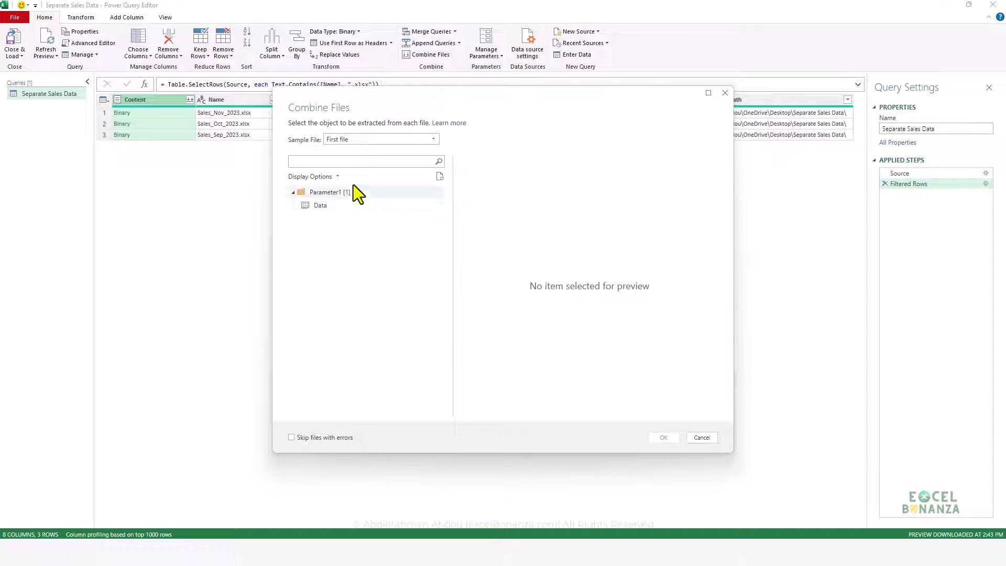
{"action": "left_click", "coordinate": [366, 206]}
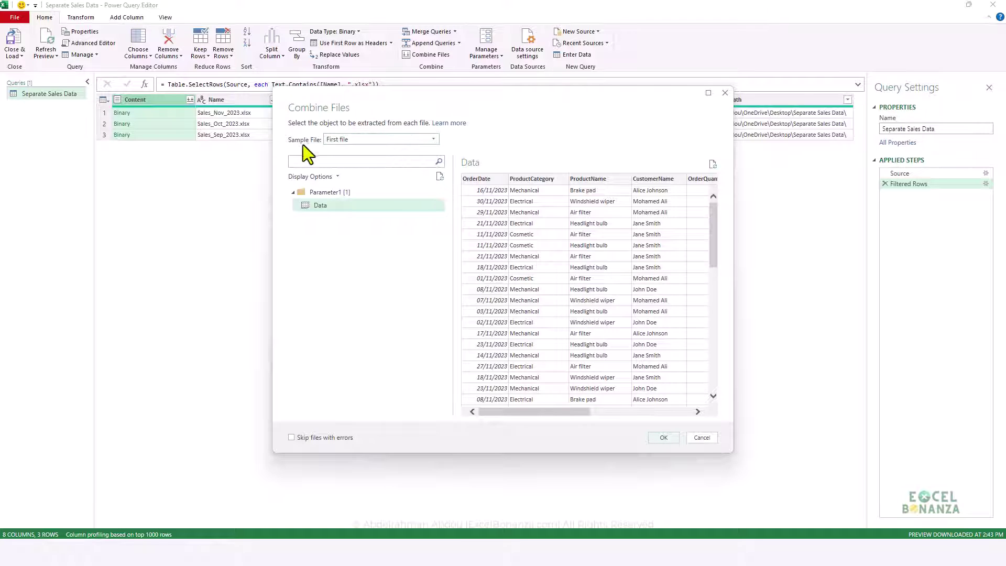
{"action": "left_click", "coordinate": [389, 140]}
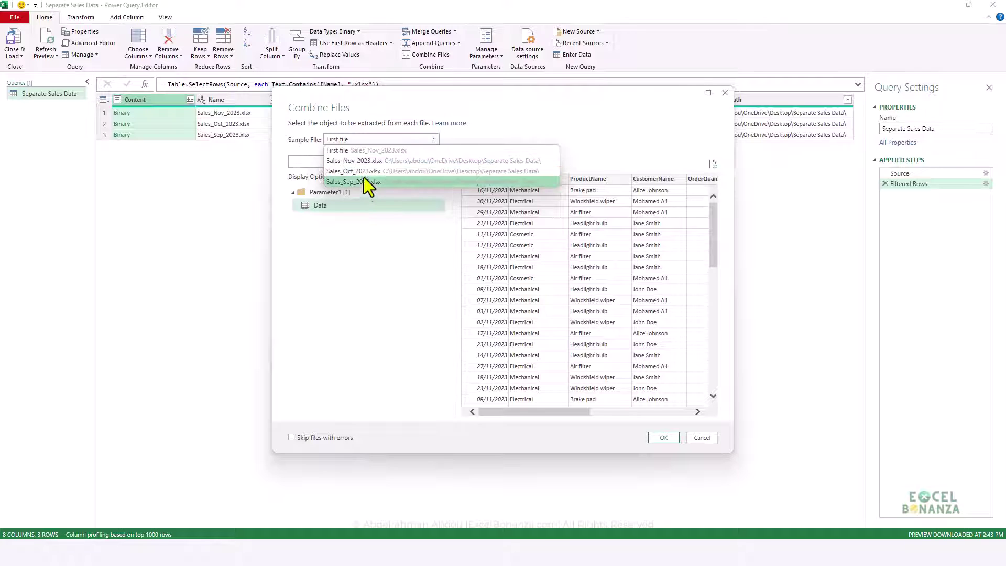
{"action": "left_click", "coordinate": [365, 131]}
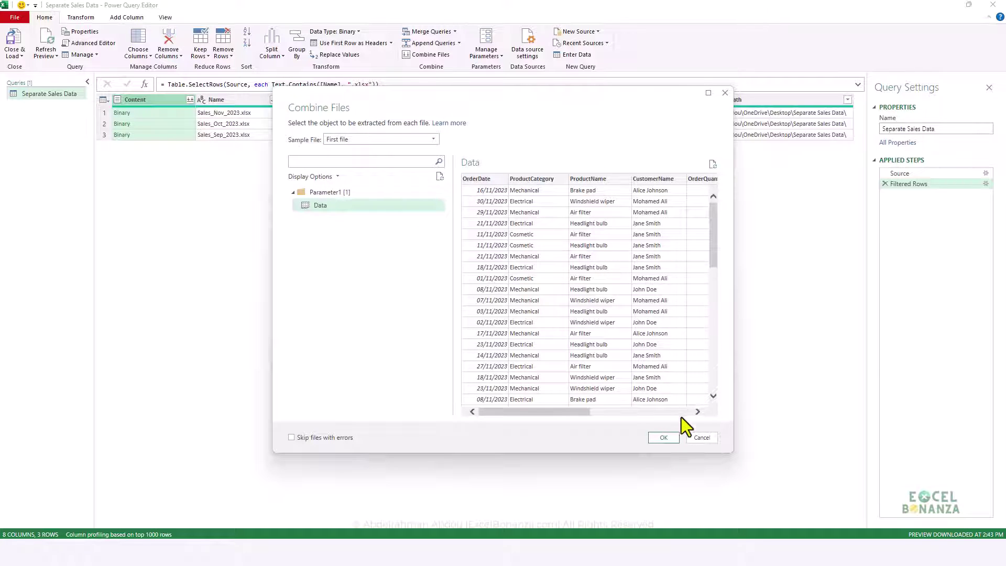
{"action": "left_click", "coordinate": [663, 437]}
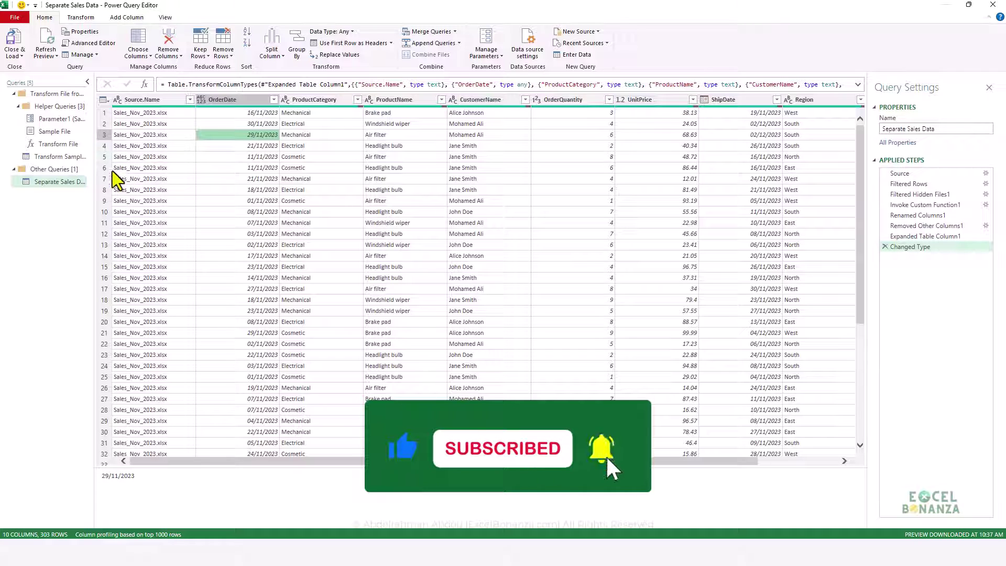
Step: Examine the Transform Sample File query's rows down to the end of the sample data
{"action": "left_click", "coordinate": [66, 156]}
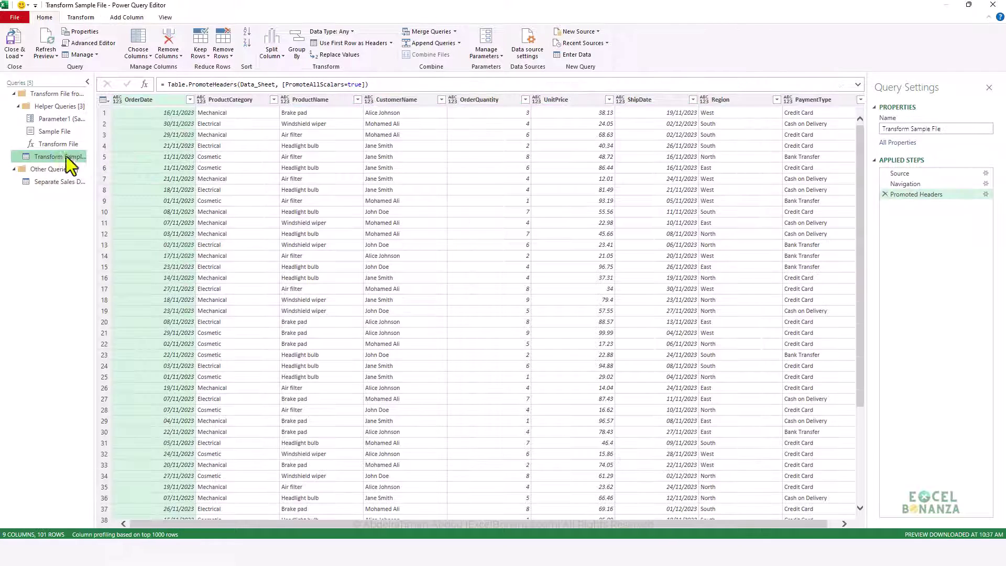
{"action": "scroll", "coordinate": [307, 190], "scroll_direction": "down", "scroll_amount": 6}
{"action": "scroll", "coordinate": [336, 216], "scroll_direction": "down", "scroll_amount": 15}
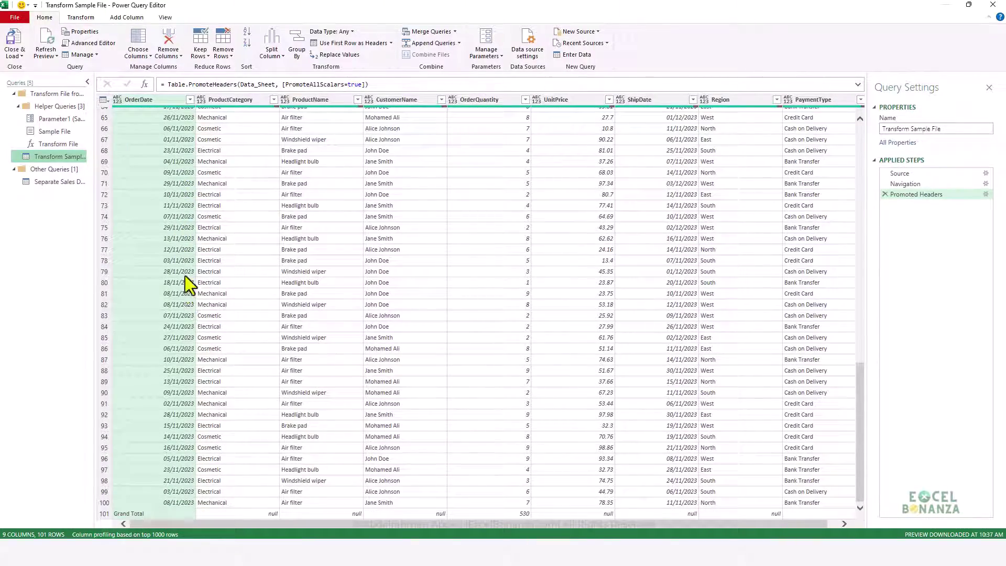
Step: Examine the combined rows of the Separate Sales Data query across all source files, including where one file's data ends and another begins
{"action": "left_click", "coordinate": [56, 182]}
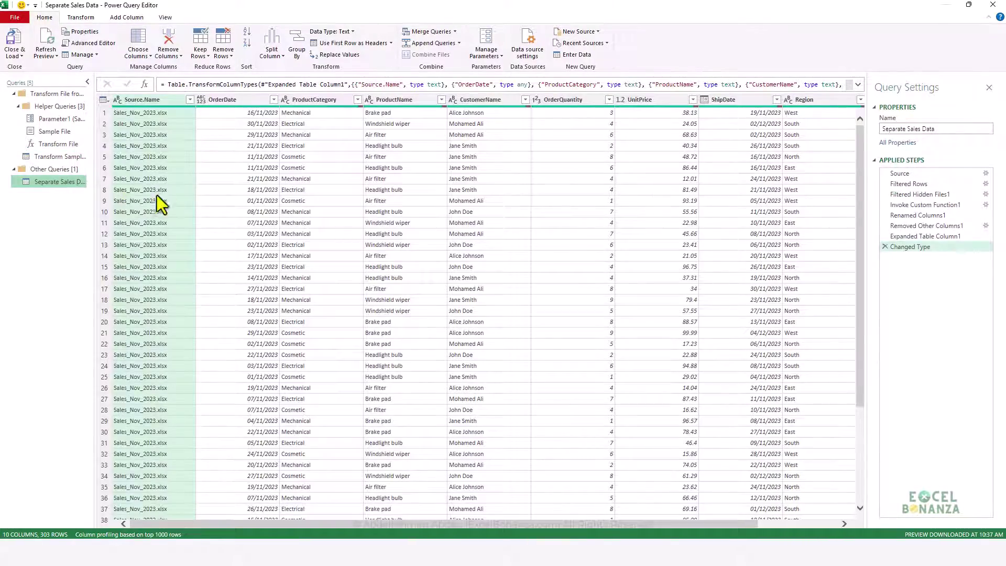
{"action": "left_click", "coordinate": [227, 169]}
{"action": "scroll", "coordinate": [314, 183], "scroll_direction": "down", "scroll_amount": 20}
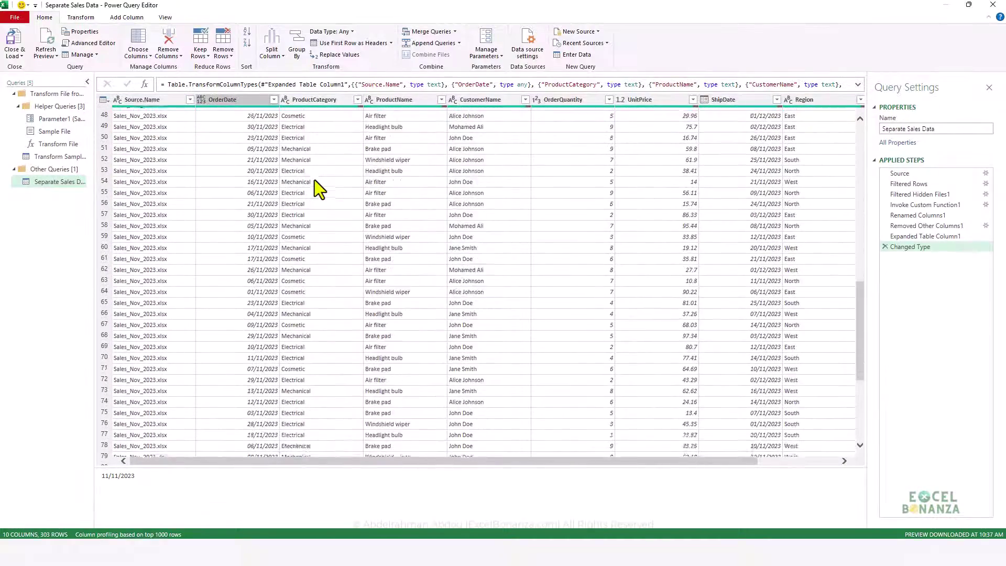
{"action": "scroll", "coordinate": [283, 183], "scroll_direction": "down", "scroll_amount": 8}
{"action": "scroll", "coordinate": [219, 193], "scroll_direction": "up", "scroll_amount": 8}
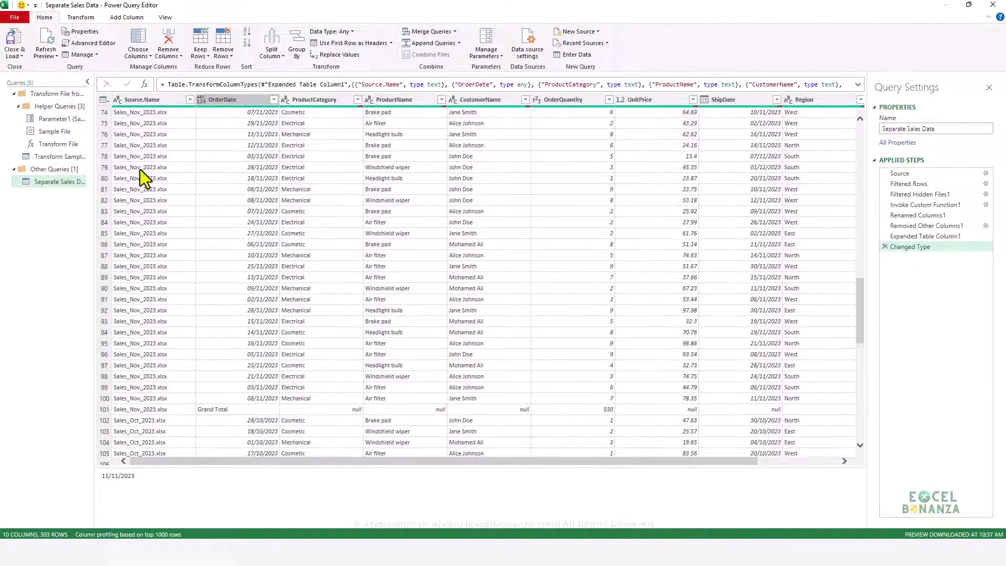
{"action": "left_click", "coordinate": [140, 168]}
{"action": "scroll", "coordinate": [168, 230], "scroll_direction": "down", "scroll_amount": 5}
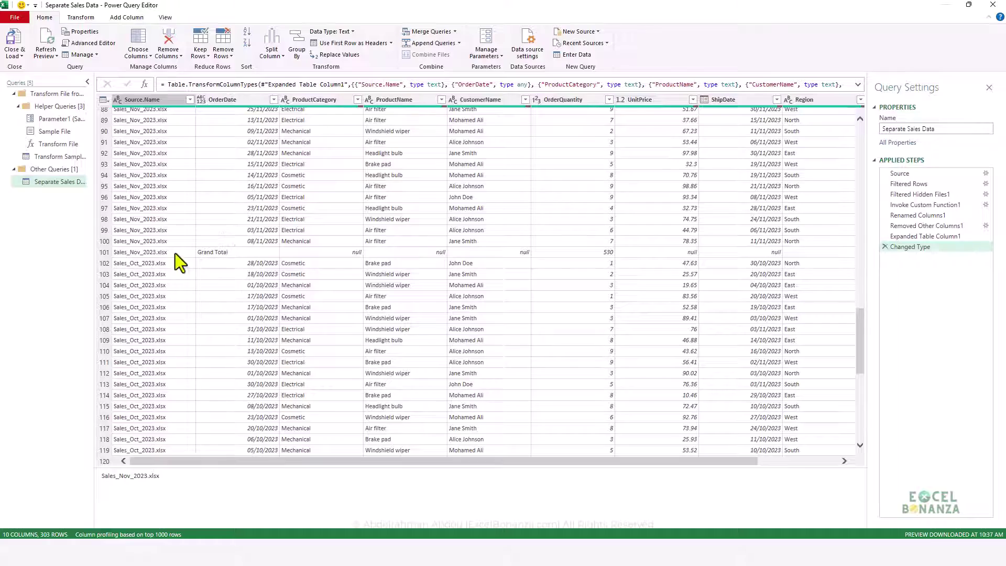
{"action": "scroll", "coordinate": [227, 264], "scroll_direction": "down", "scroll_amount": 7}
{"action": "scroll", "coordinate": [169, 251], "scroll_direction": "down", "scroll_amount": 20}
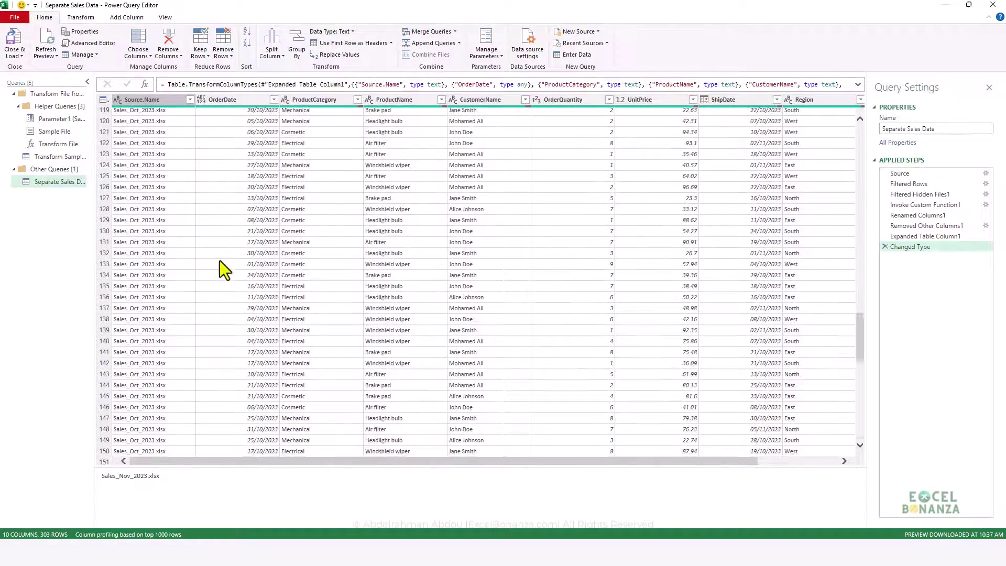
{"action": "scroll", "coordinate": [222, 255], "scroll_direction": "down", "scroll_amount": 3}
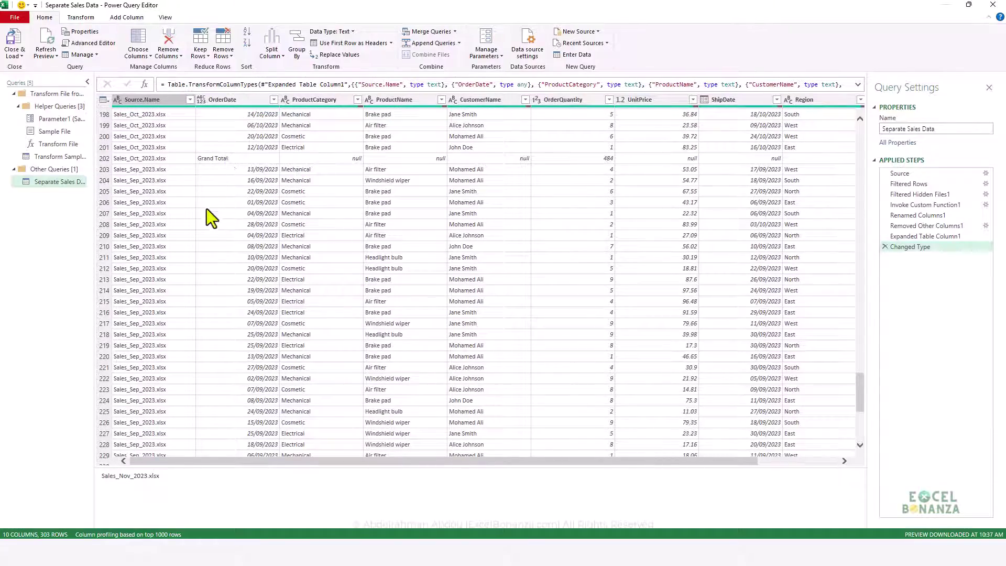
{"action": "scroll", "coordinate": [206, 221], "scroll_direction": "down", "scroll_amount": 20}
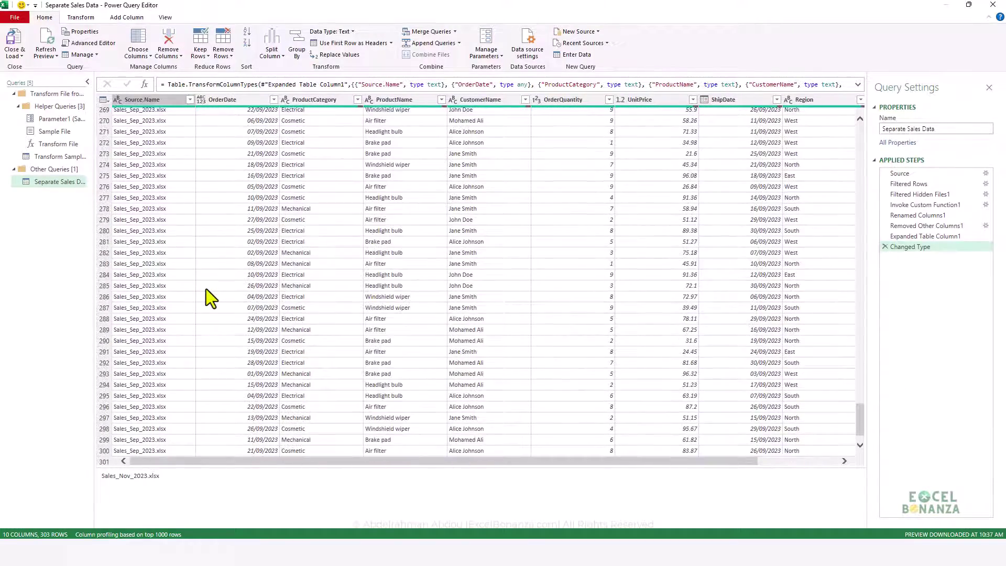
{"action": "scroll", "coordinate": [214, 275], "scroll_direction": "up", "scroll_amount": 20}
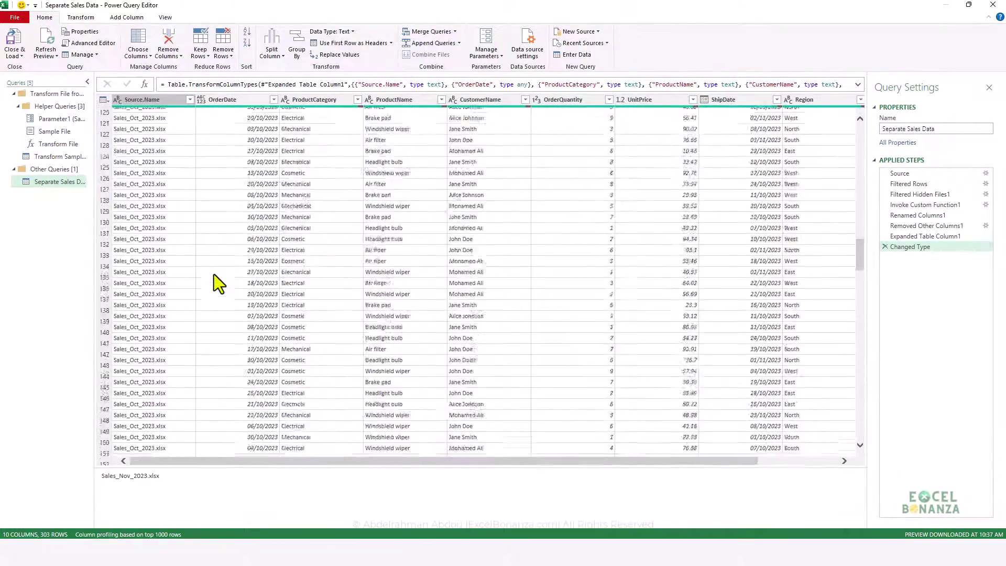
{"action": "scroll", "coordinate": [214, 274], "scroll_direction": "up", "scroll_amount": 20}
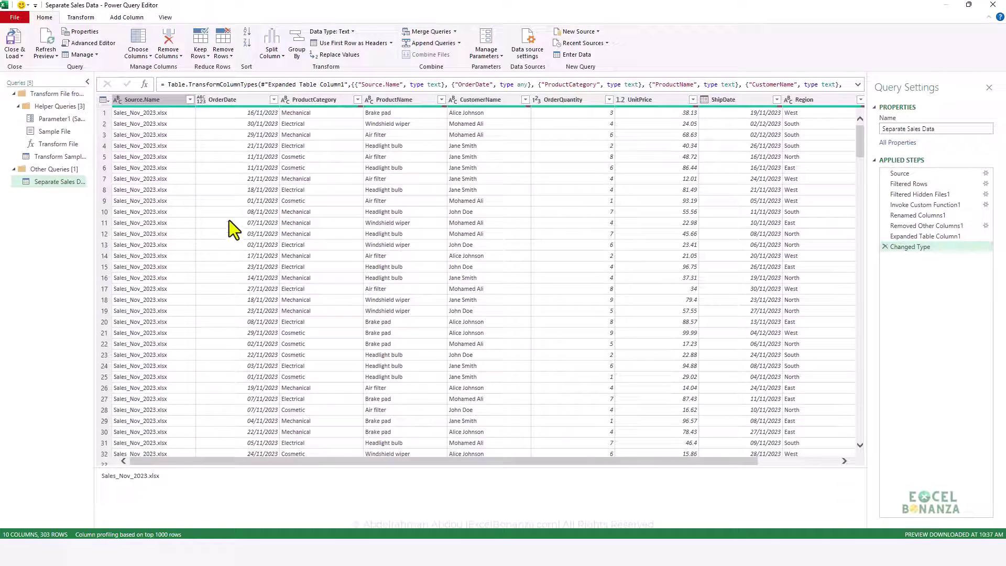
Step: Remove the Source.Name column from the Separate Sales Data query
{"action": "left_click", "coordinate": [160, 99]}
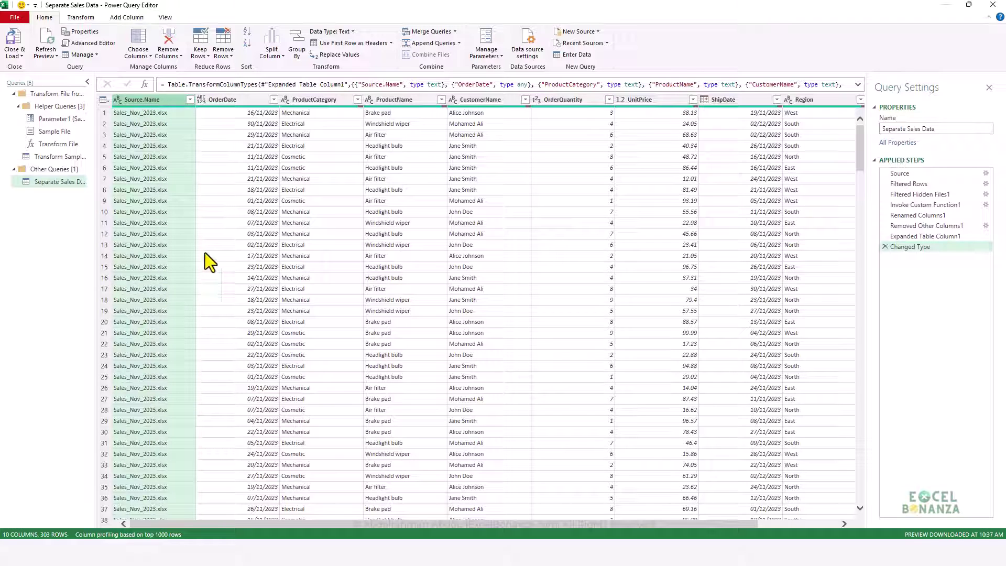
{"action": "right_click", "coordinate": [157, 99]}
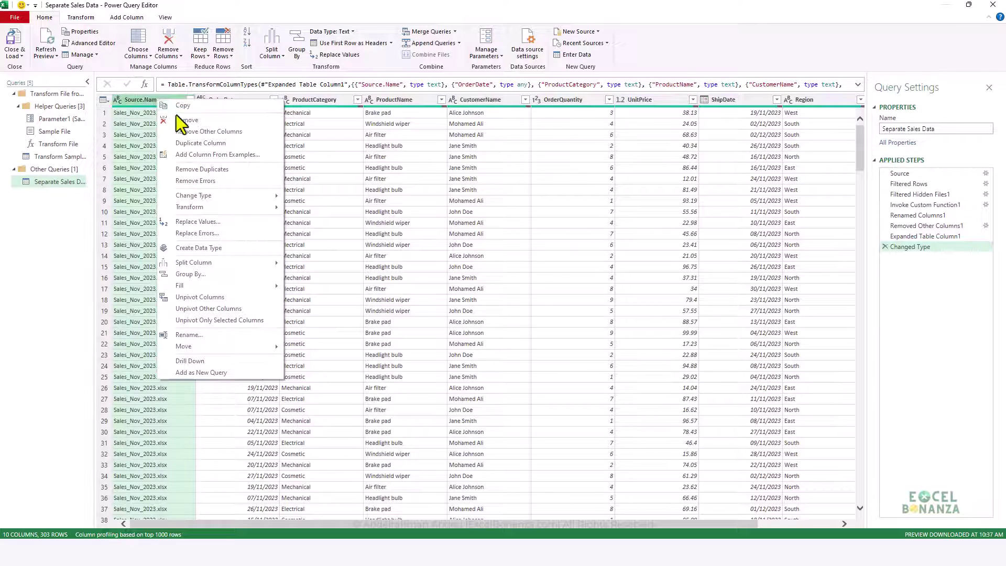
{"action": "left_click", "coordinate": [179, 119]}
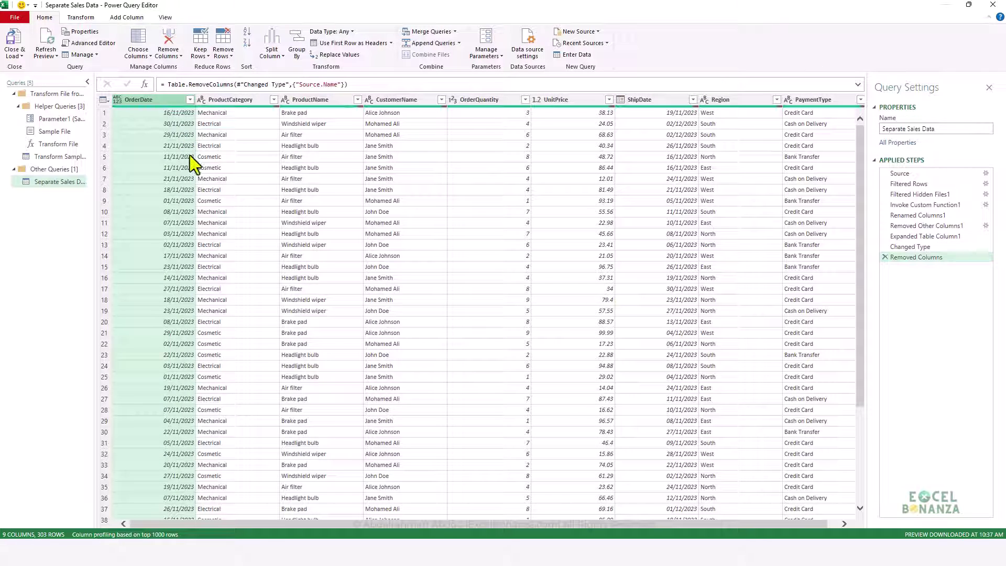
Step: Filter the OrderDate column to exclude the Grand Total rows
{"action": "left_click", "coordinate": [177, 137]}
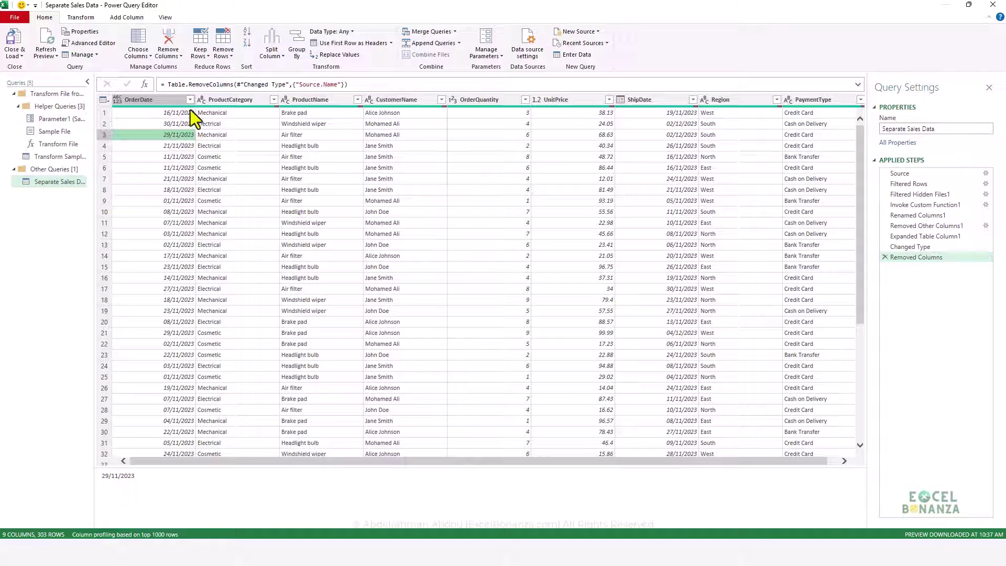
{"action": "scroll", "coordinate": [188, 177], "scroll_direction": "down", "scroll_amount": 20}
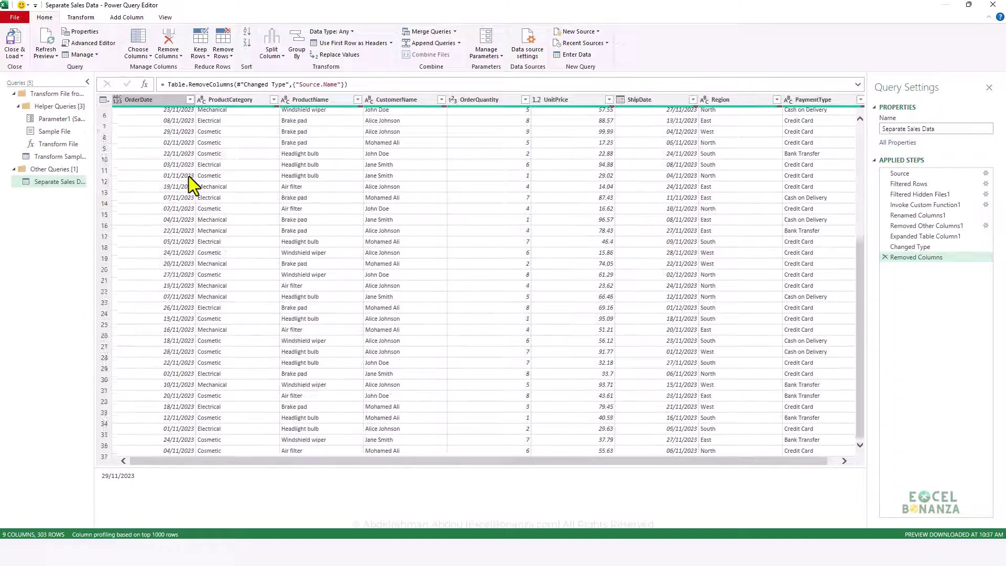
{"action": "scroll", "coordinate": [199, 200], "scroll_direction": "down", "scroll_amount": 3}
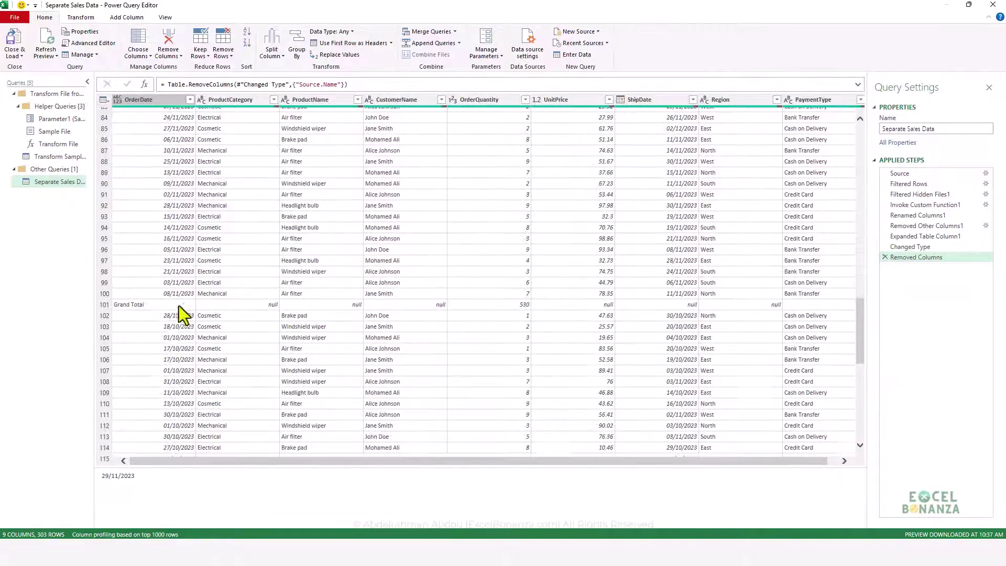
{"action": "left_click", "coordinate": [150, 304]}
{"action": "scroll", "coordinate": [203, 263], "scroll_direction": "up", "scroll_amount": 20}
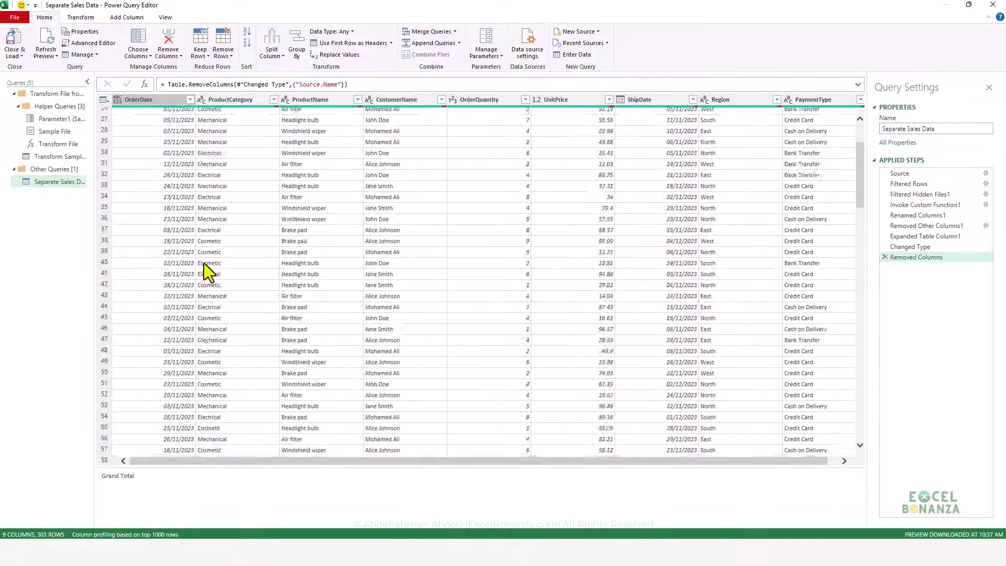
{"action": "left_click", "coordinate": [189, 99]}
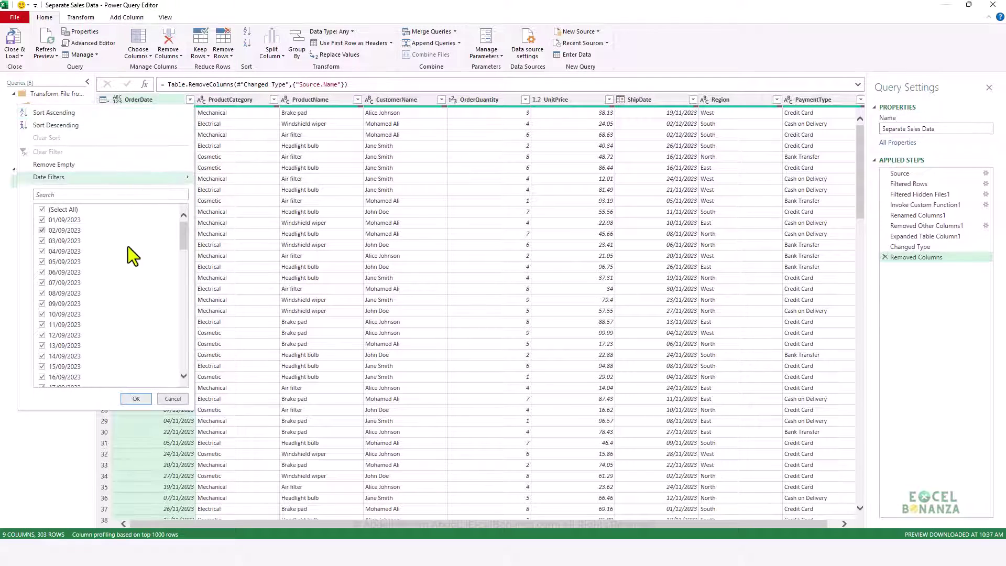
{"action": "scroll", "coordinate": [125, 264], "scroll_direction": "down", "scroll_amount": 20}
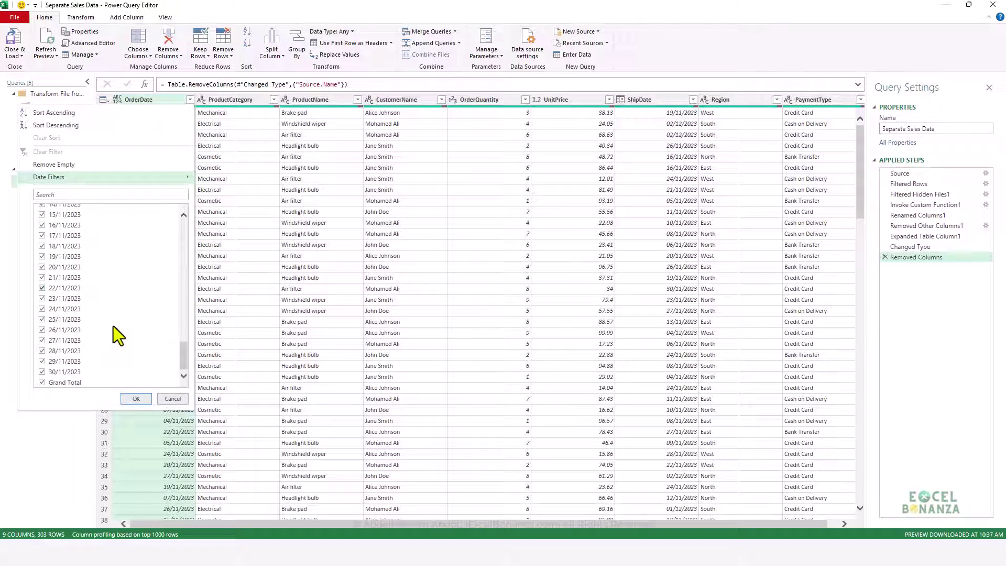
{"action": "left_click", "coordinate": [50, 382]}
{"action": "left_click", "coordinate": [136, 397]}
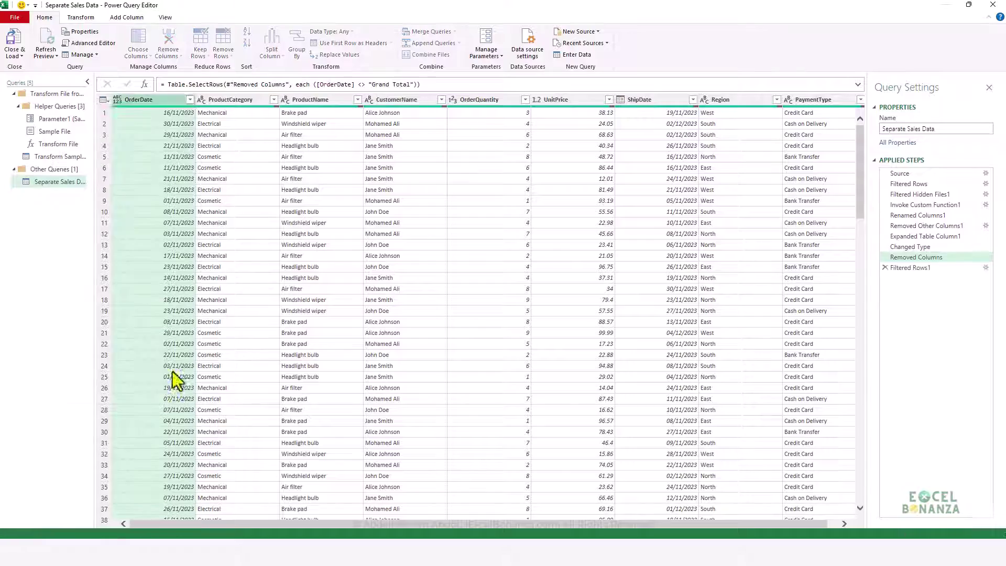
Step: Check the filtered rows and set the OrderDate column's data type to Date
{"action": "scroll", "coordinate": [185, 345], "scroll_direction": "down", "scroll_amount": 19}
{"action": "scroll", "coordinate": [185, 341], "scroll_direction": "down", "scroll_amount": 20}
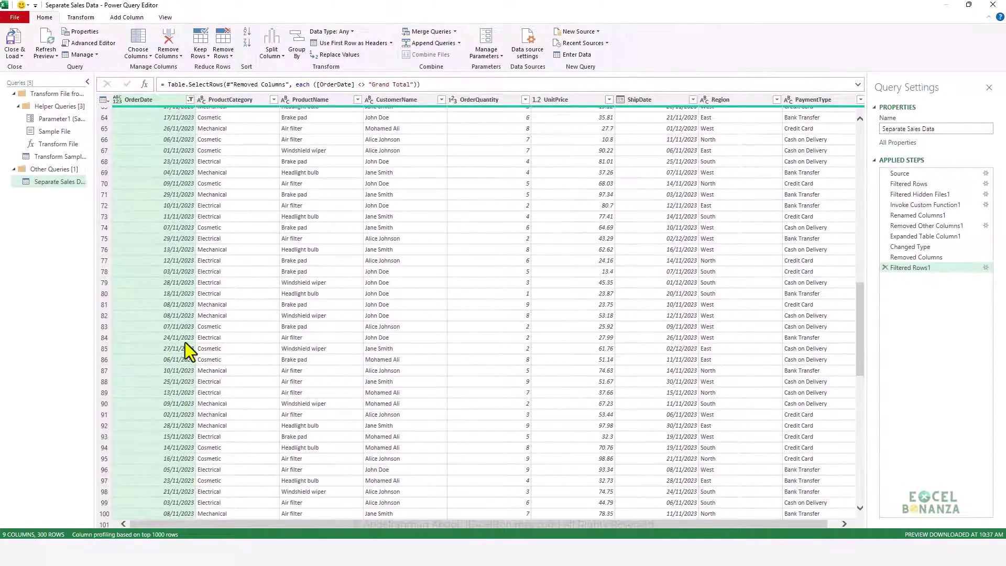
{"action": "scroll", "coordinate": [184, 341], "scroll_direction": "up", "scroll_amount": 20}
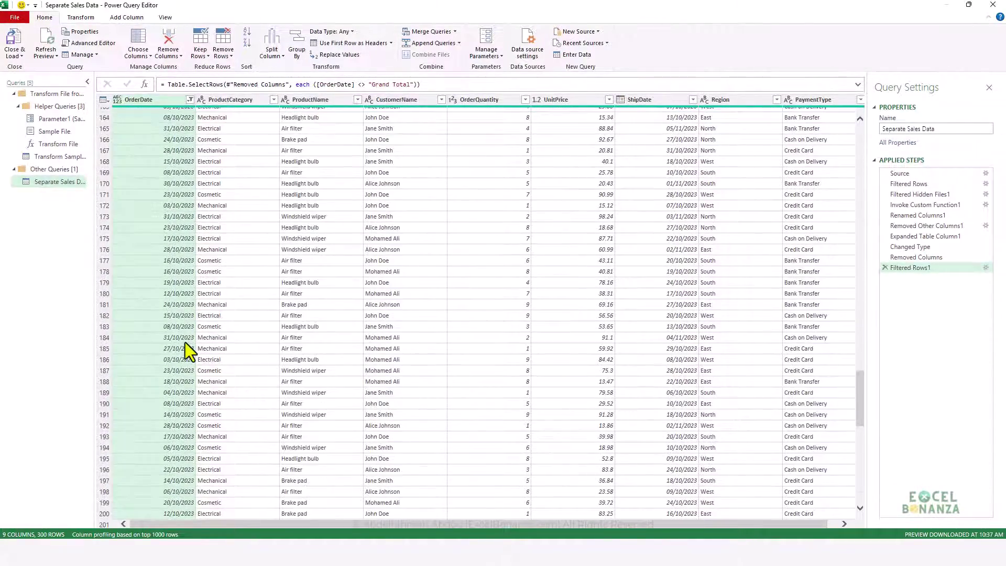
{"action": "scroll", "coordinate": [188, 336], "scroll_direction": "up", "scroll_amount": 20}
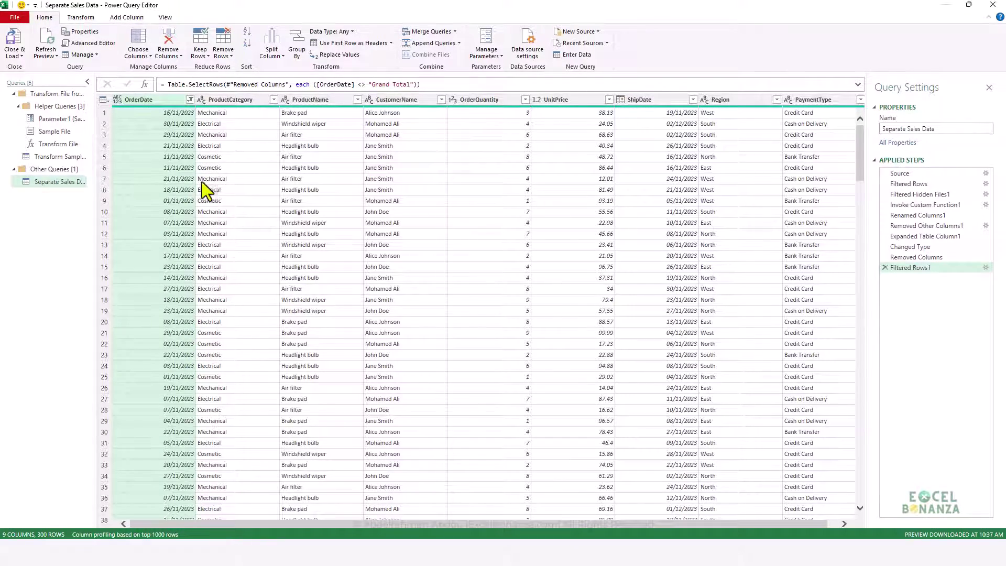
{"action": "left_click", "coordinate": [328, 204]}
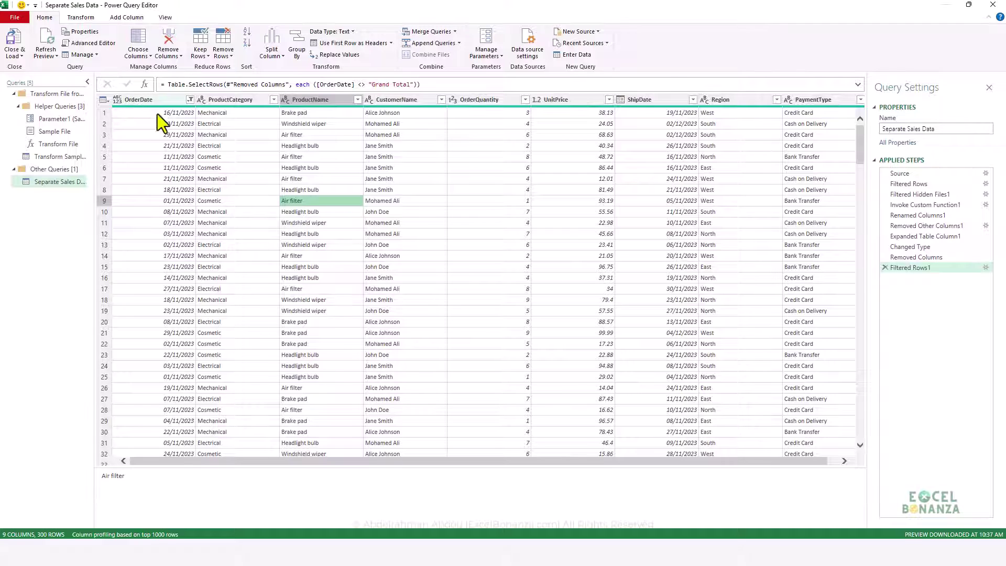
{"action": "left_click", "coordinate": [116, 100]}
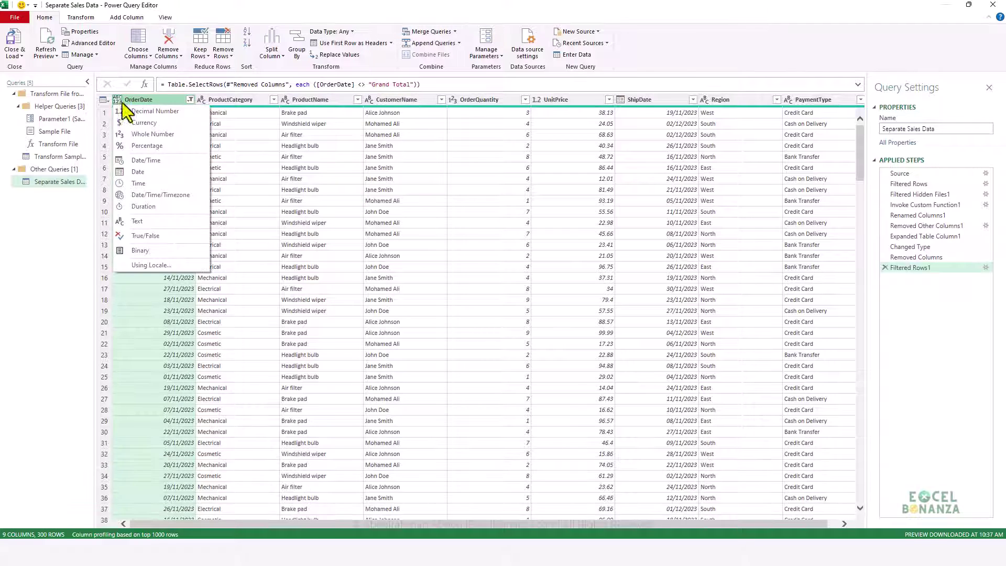
{"action": "left_click", "coordinate": [147, 172]}
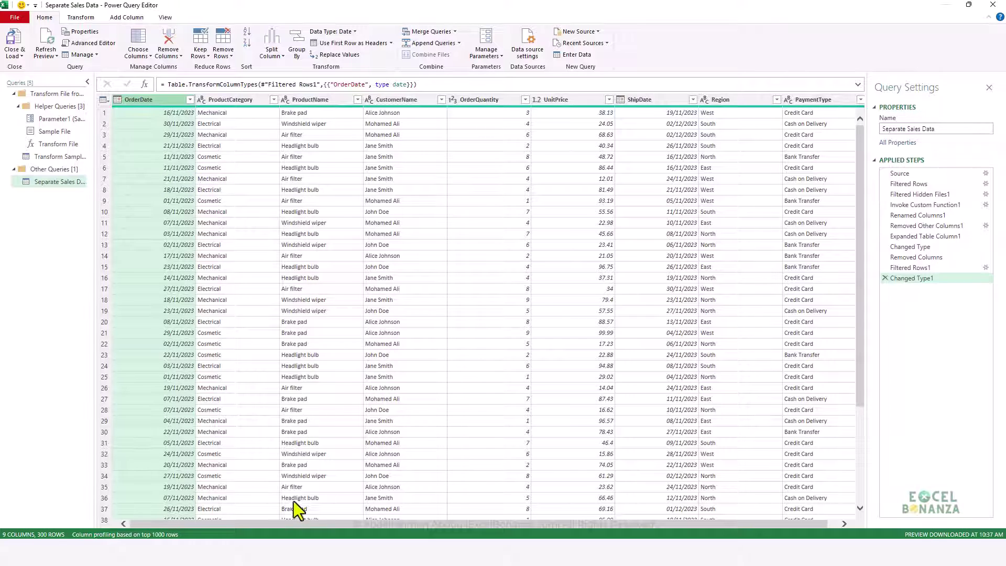
Step: Set the UnitPrice column's data type to Currency in the Separate Sales Data query
{"action": "left_click_drag", "start_coordinate": [288, 523], "coordinate": [466, 491]}
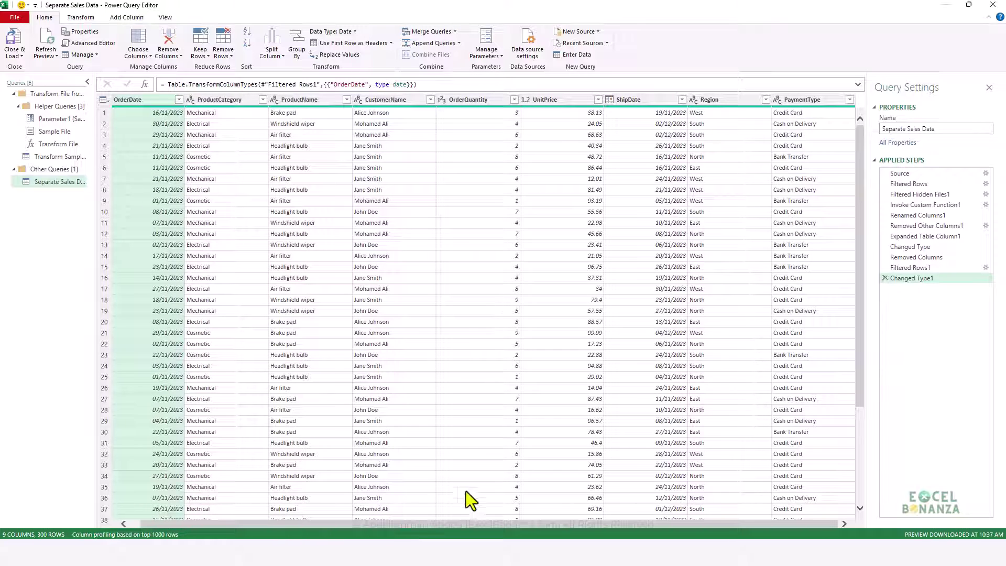
{"action": "left_click", "coordinate": [546, 101]}
{"action": "left_click", "coordinate": [526, 100]}
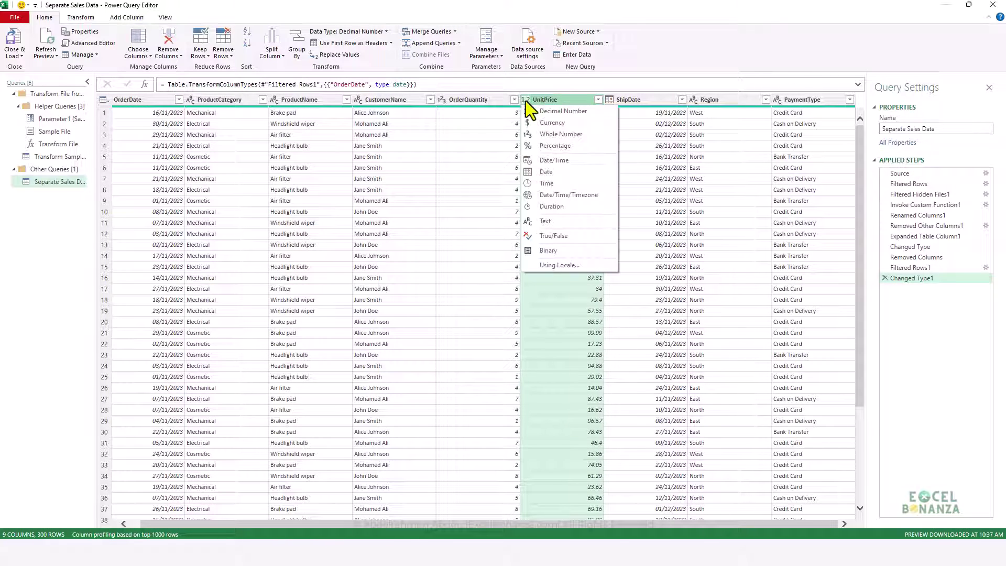
{"action": "left_click", "coordinate": [548, 124]}
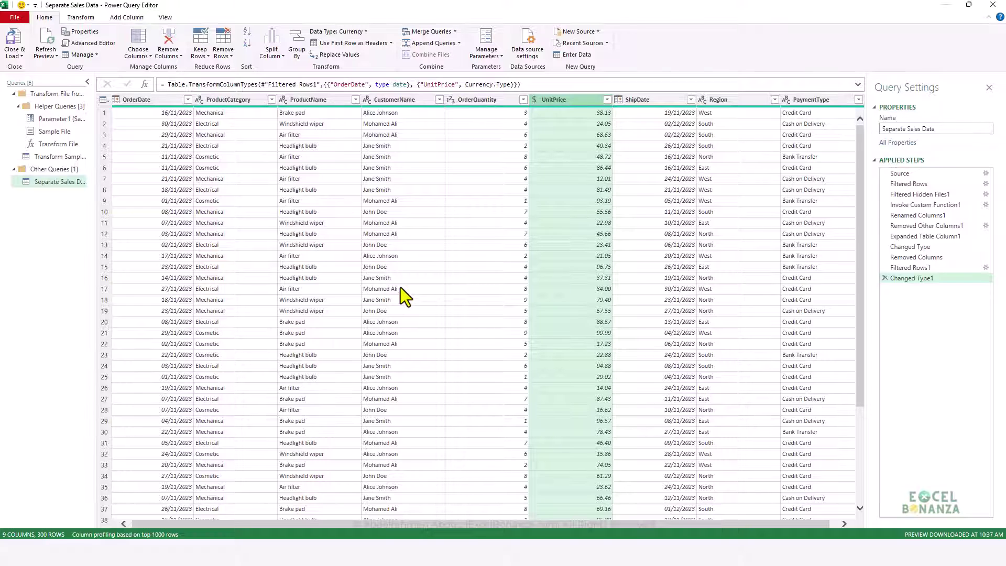
Step: Close the query editor and load the Separate Sales Data query as a table in a new worksheet
{"action": "left_click", "coordinate": [18, 55]}
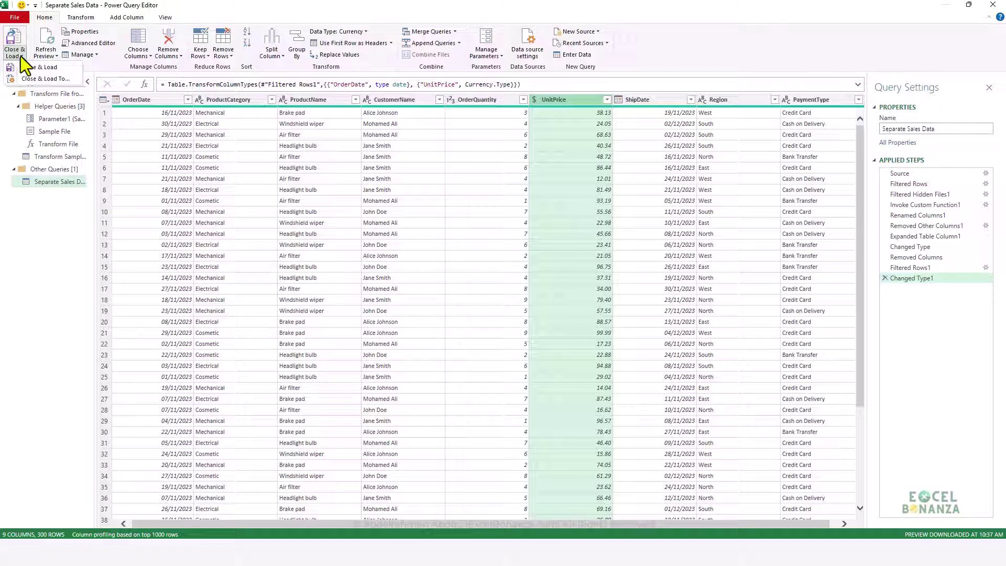
{"action": "left_click", "coordinate": [33, 79]}
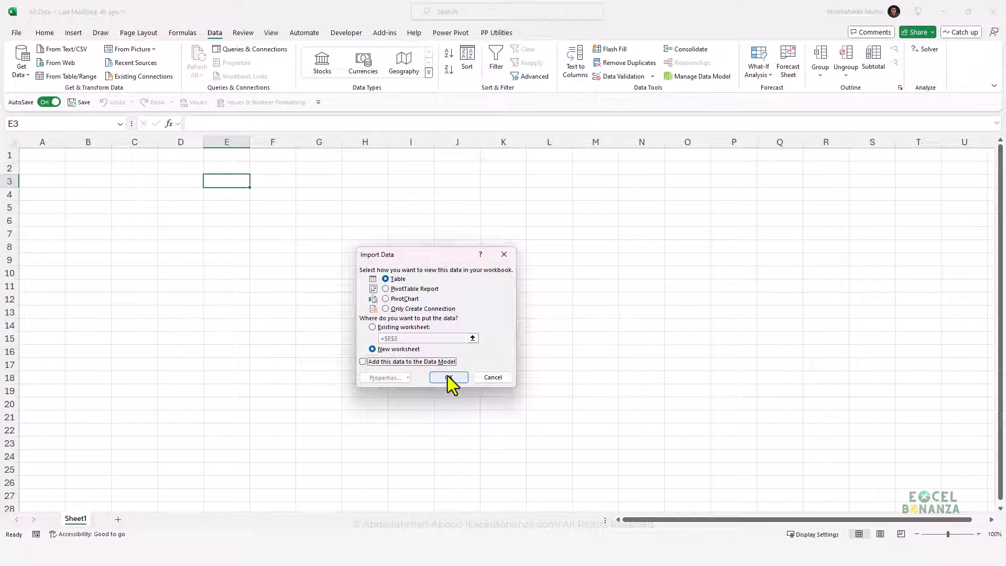
{"action": "left_click", "coordinate": [447, 375]}
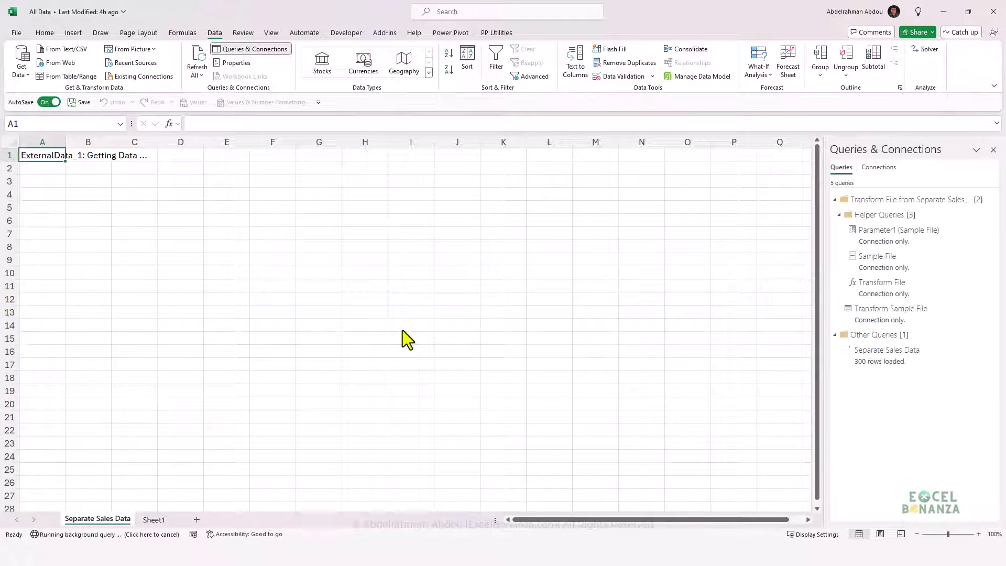
Step: Examine the loaded sales table through its order dates for every source month, and return to its first cell
{"action": "left_click", "coordinate": [305, 210]}
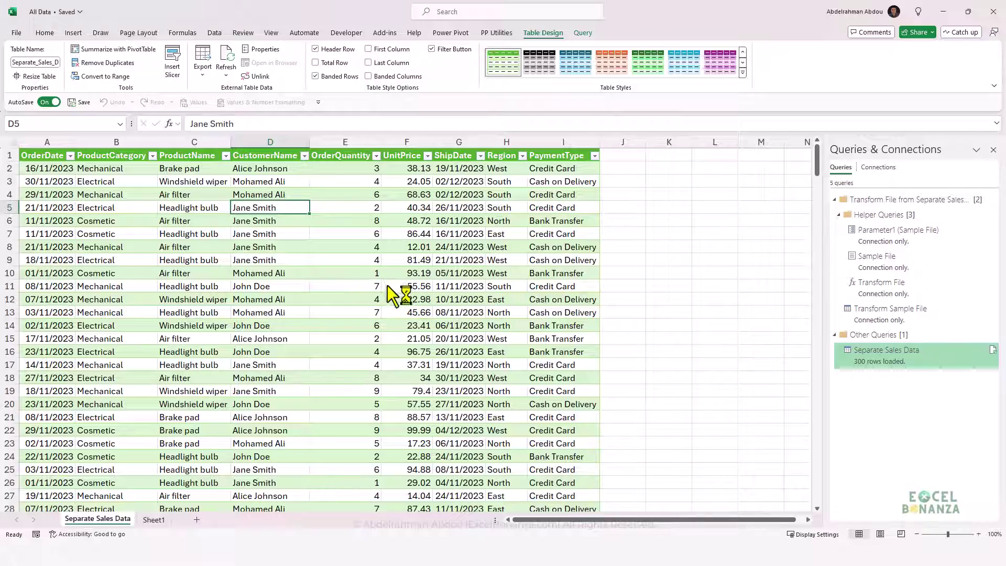
{"action": "scroll", "coordinate": [225, 283], "scroll_direction": "down", "scroll_amount": 9}
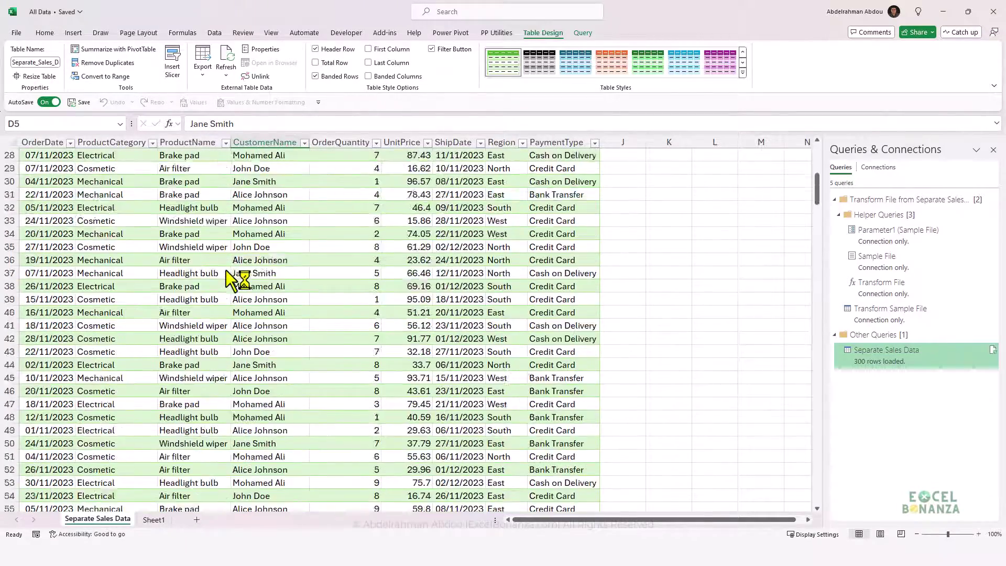
{"action": "scroll", "coordinate": [230, 280], "scroll_direction": "down", "scroll_amount": 20}
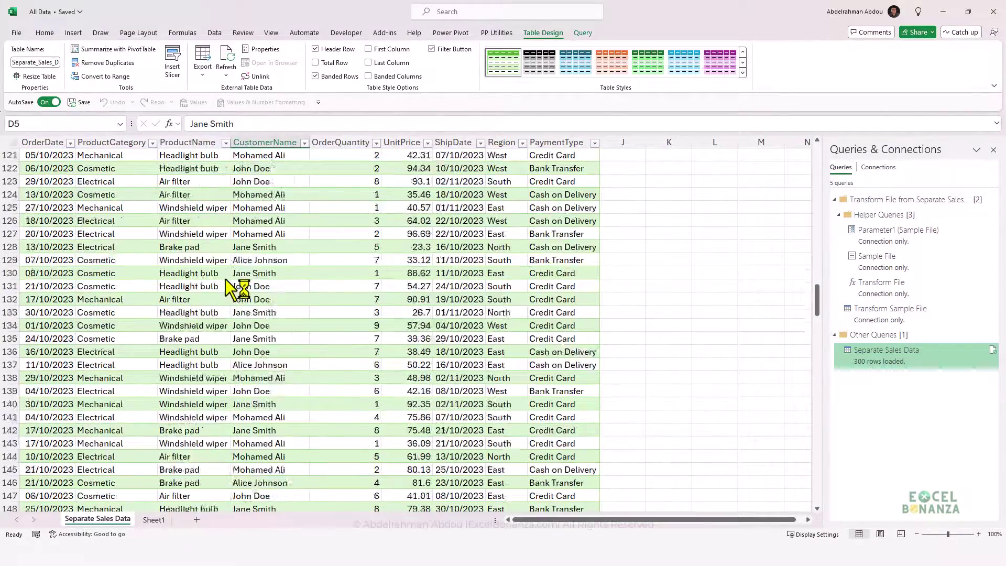
{"action": "scroll", "coordinate": [157, 286], "scroll_direction": "down", "scroll_amount": 5}
{"action": "left_click", "coordinate": [50, 278]}
{"action": "scroll", "coordinate": [49, 282], "scroll_direction": "down", "scroll_amount": 20}
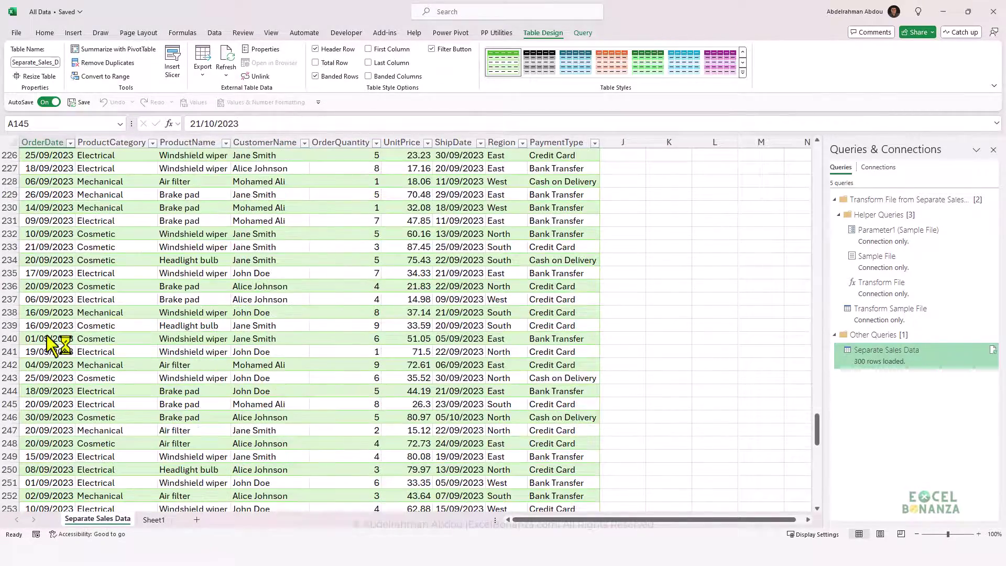
{"action": "left_click", "coordinate": [49, 338]}
{"action": "key", "text": "ctrl+Home"}
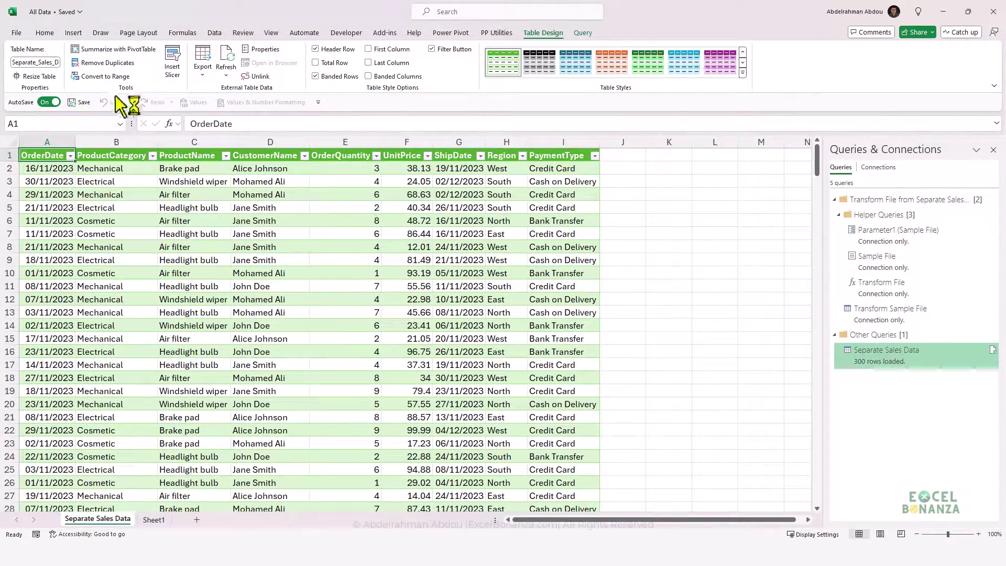
Step: Insert a PivotTable based on the Separate_Sales_Data table in a new worksheet
{"action": "left_click", "coordinate": [147, 222]}
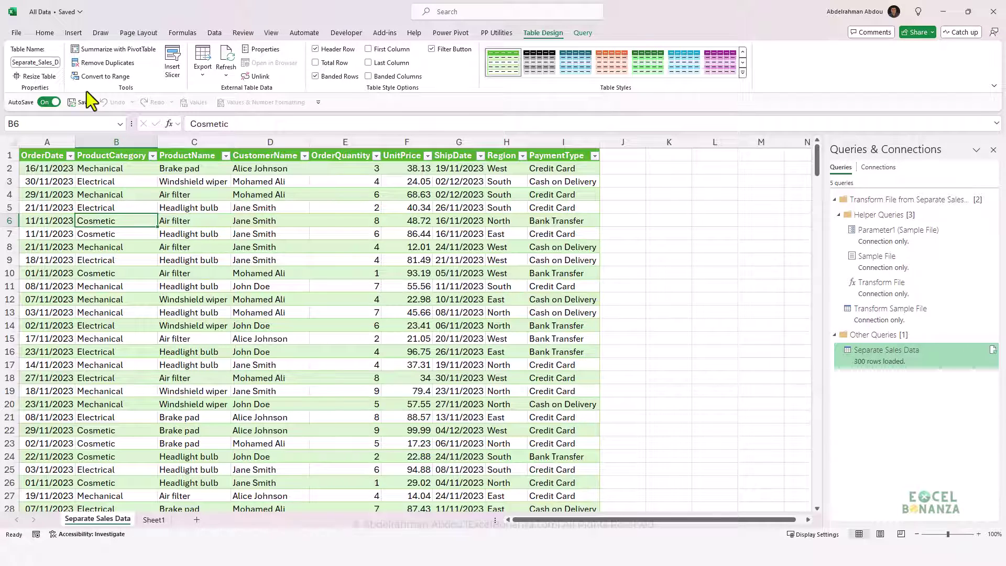
{"action": "left_click", "coordinate": [112, 209]}
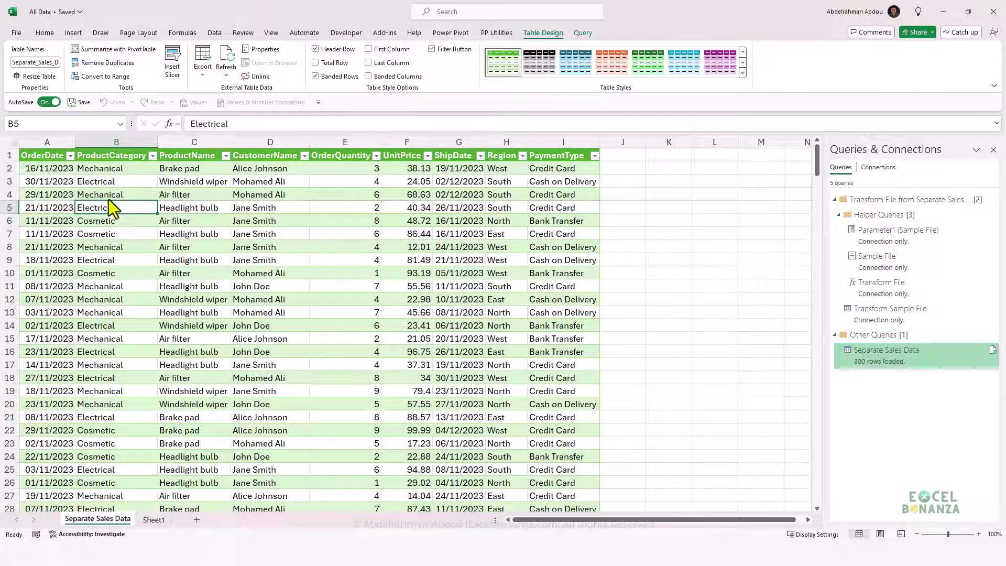
{"action": "left_click", "coordinate": [74, 33]}
{"action": "left_click", "coordinate": [24, 73]}
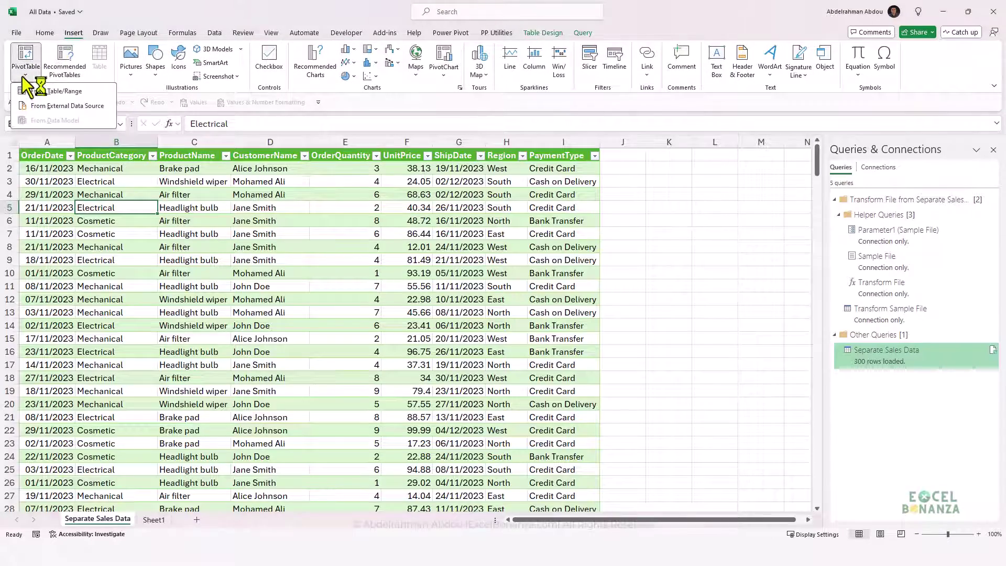
{"action": "left_click", "coordinate": [47, 101]}
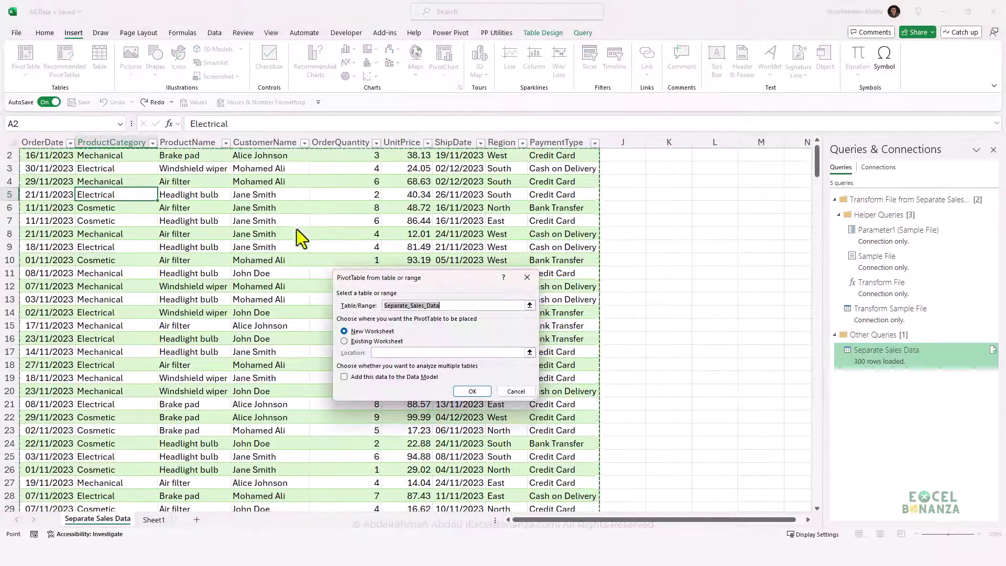
{"action": "key", "text": "Return"}
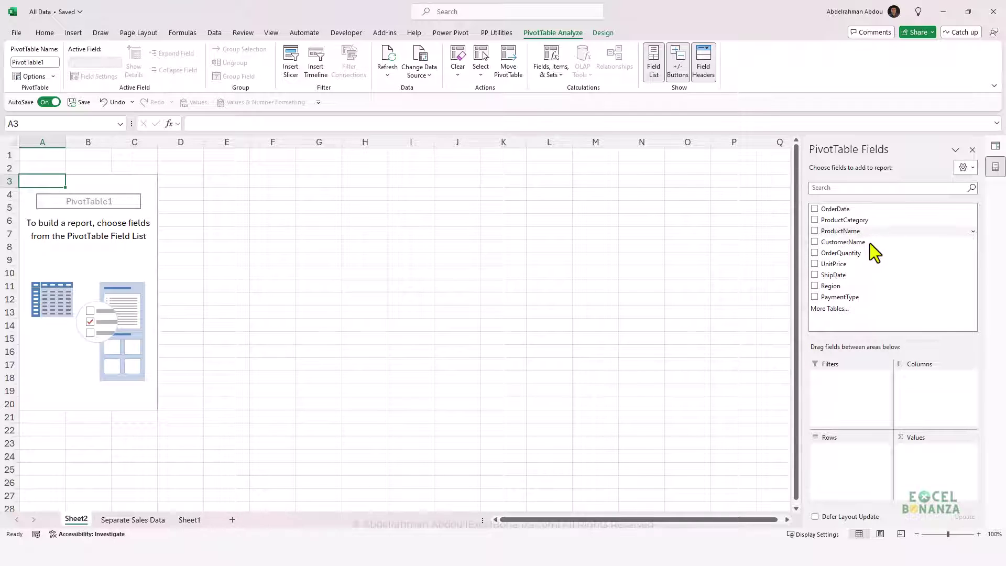
Step: Lay out the PivotTable with ProductCategory as rows, Region as columns and the sum of OrderQuantity as values
{"action": "left_click_drag", "start_coordinate": [854, 222], "coordinate": [841, 460]}
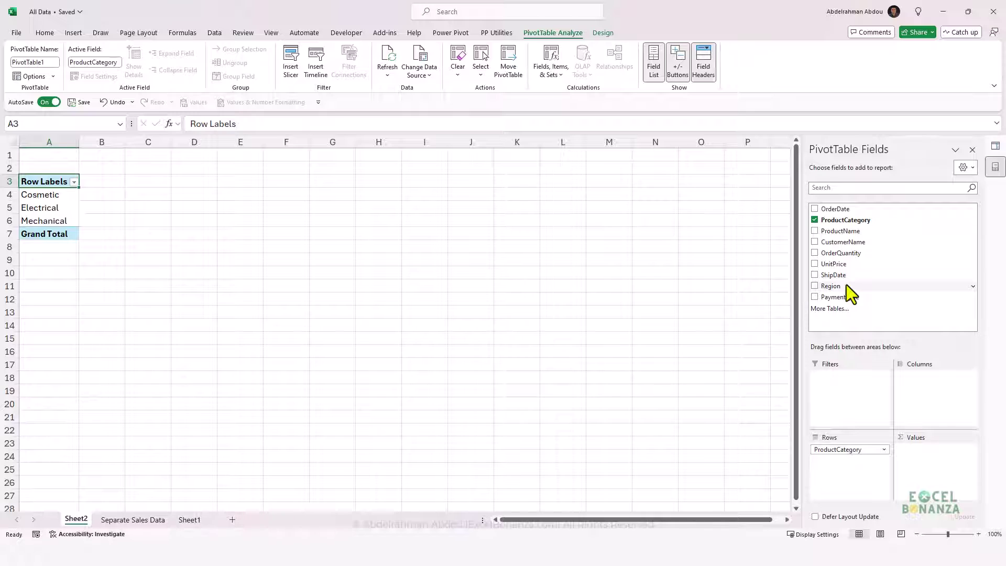
{"action": "left_click_drag", "start_coordinate": [846, 286], "coordinate": [957, 413]}
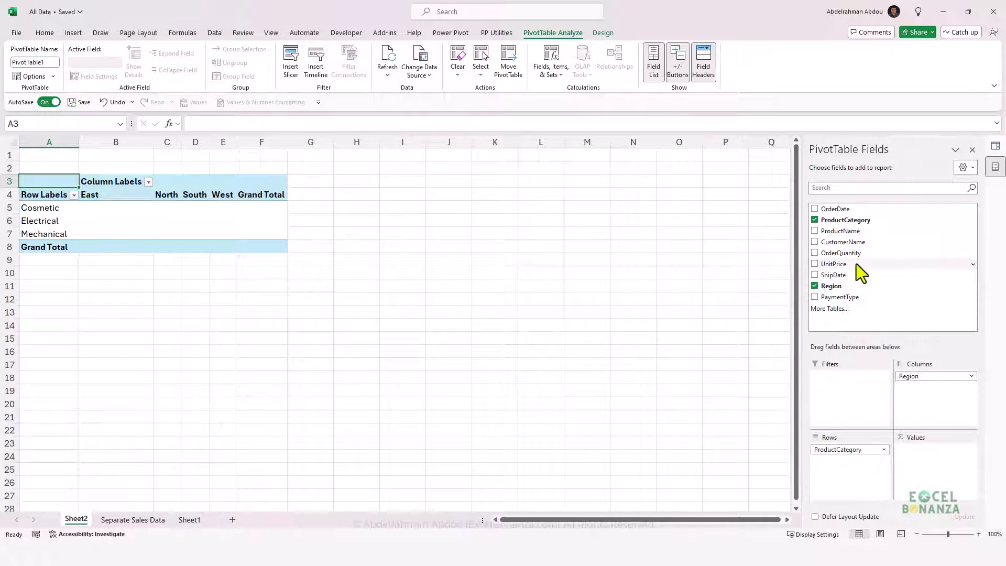
{"action": "left_click_drag", "start_coordinate": [853, 257], "coordinate": [929, 474]}
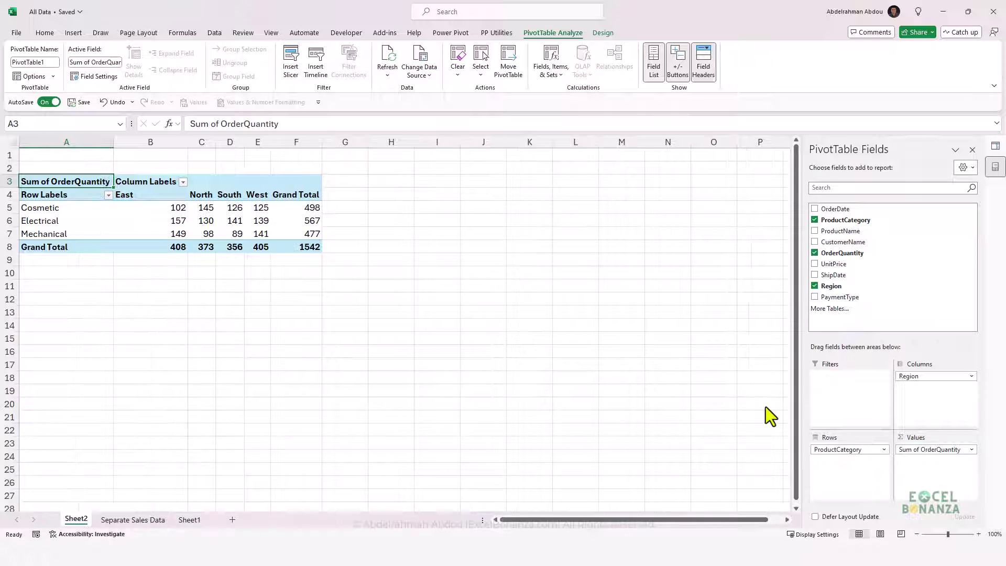
{"action": "left_click", "coordinate": [164, 238]}
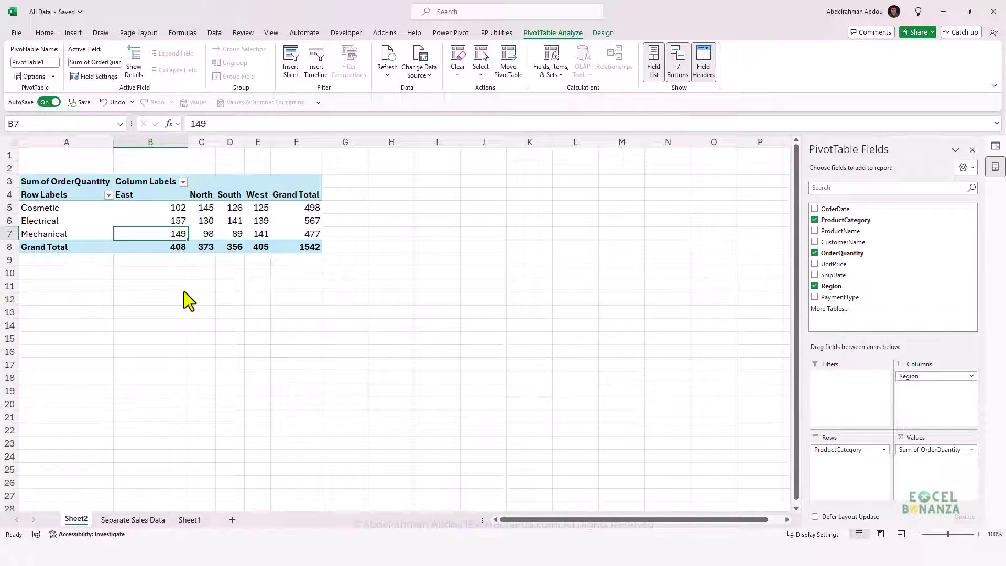
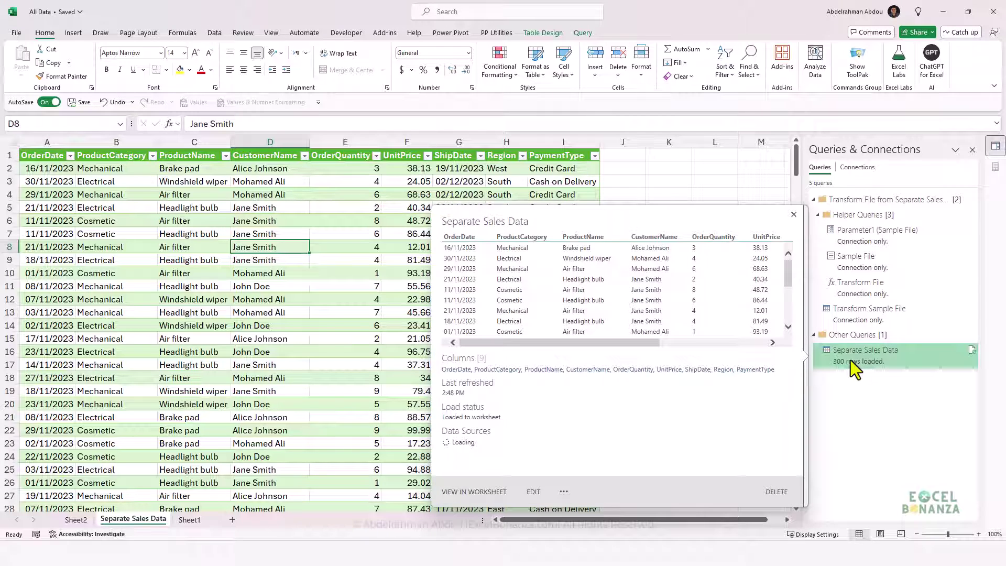
Step: Refresh the Separate Sales Data query and check the updated rows in its table
{"action": "right_click", "coordinate": [850, 357]}
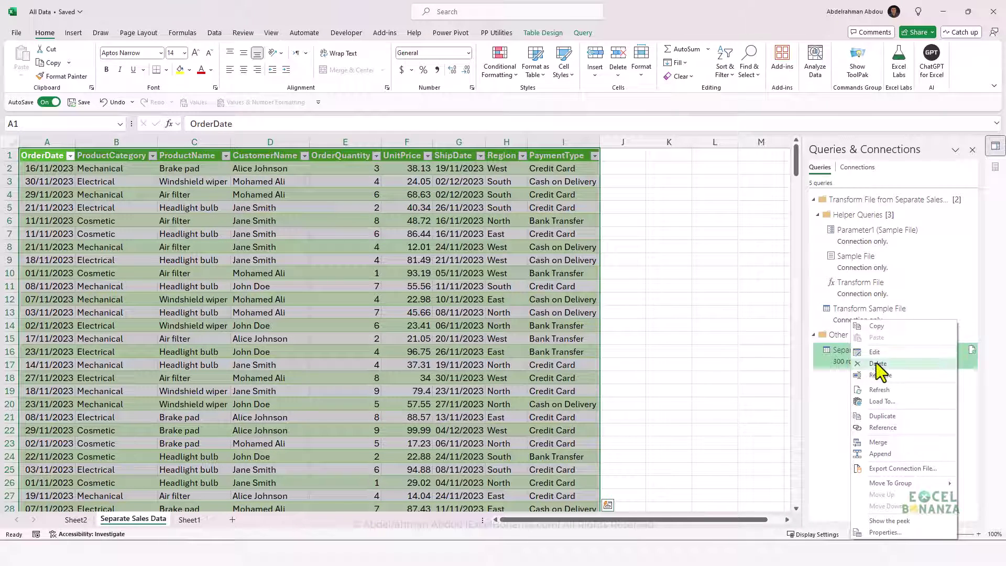
{"action": "left_click", "coordinate": [887, 391]}
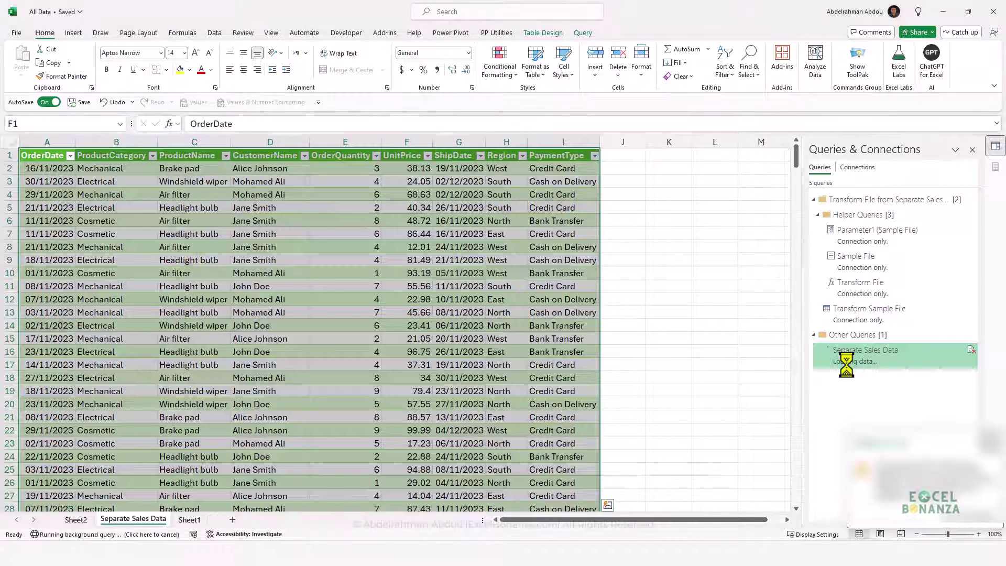
{"action": "left_click", "coordinate": [177, 326]}
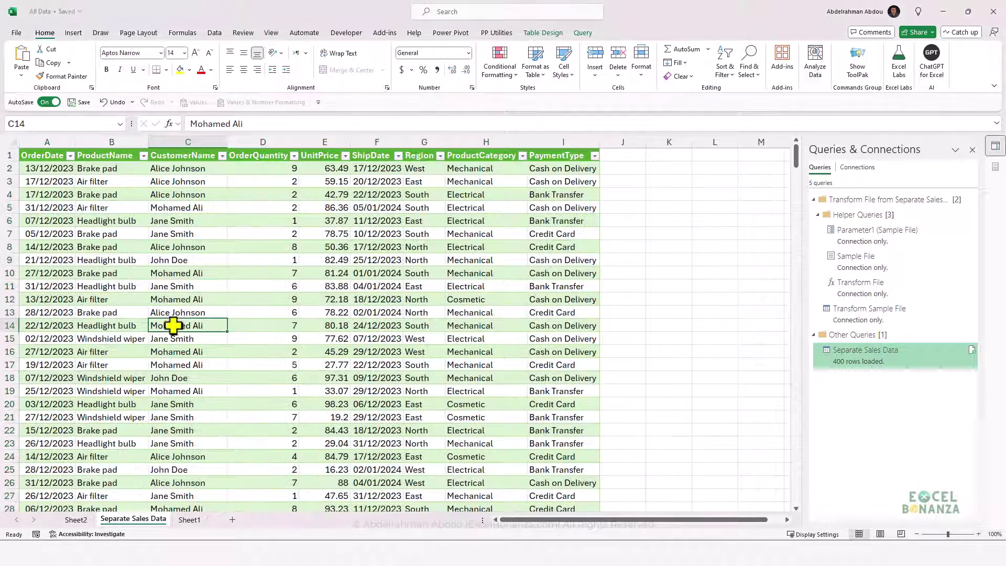
{"action": "scroll", "coordinate": [37, 299], "scroll_direction": "down", "scroll_amount": 5}
{"action": "scroll", "coordinate": [101, 292], "scroll_direction": "up", "scroll_amount": 5}
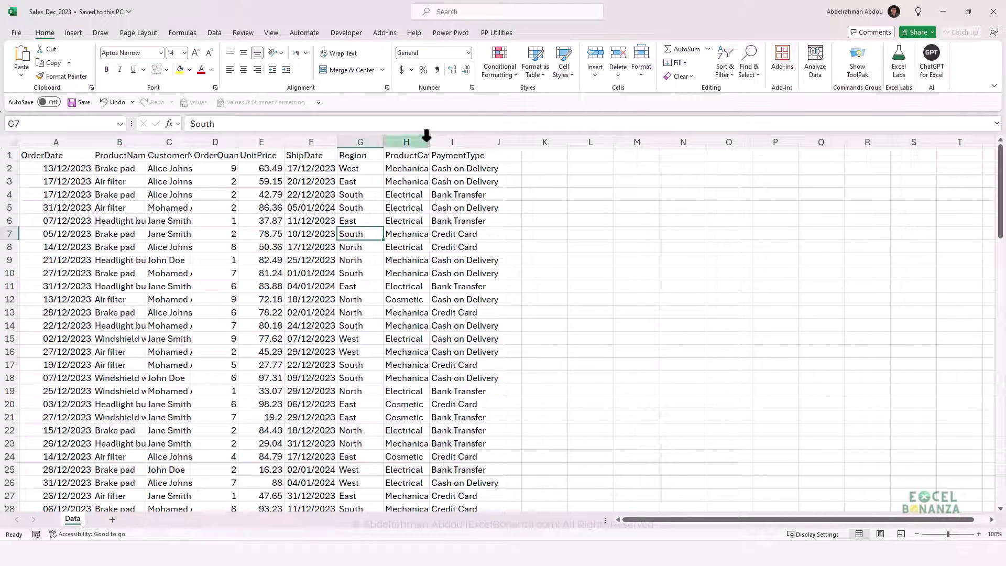
Step: Fit the width of the ProductCategory column in the Sales_Dec_2023 workbook to its contents and check its header
{"action": "double_click", "coordinate": [428, 142]}
{"action": "left_click", "coordinate": [438, 170]}
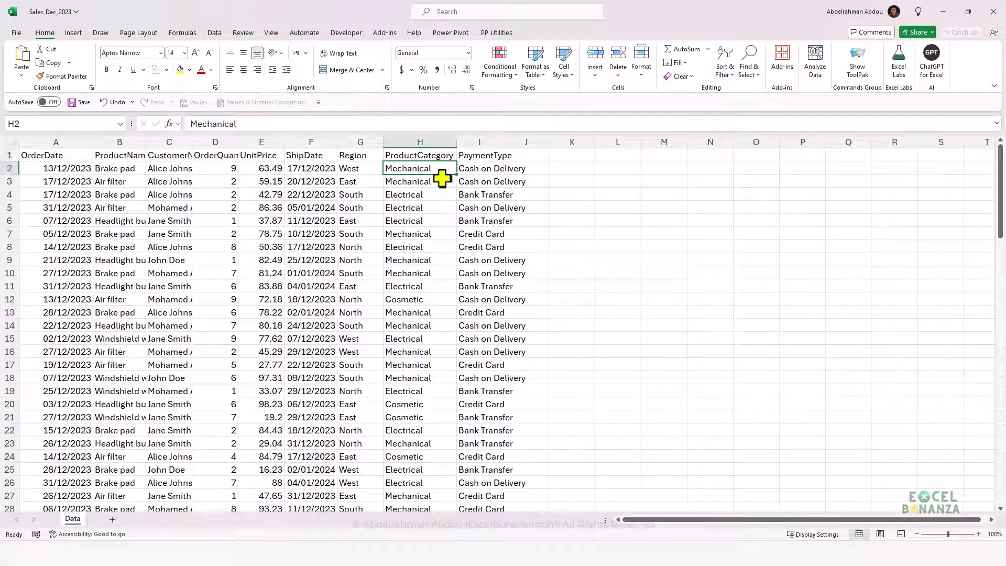
{"action": "left_click", "coordinate": [444, 154]}
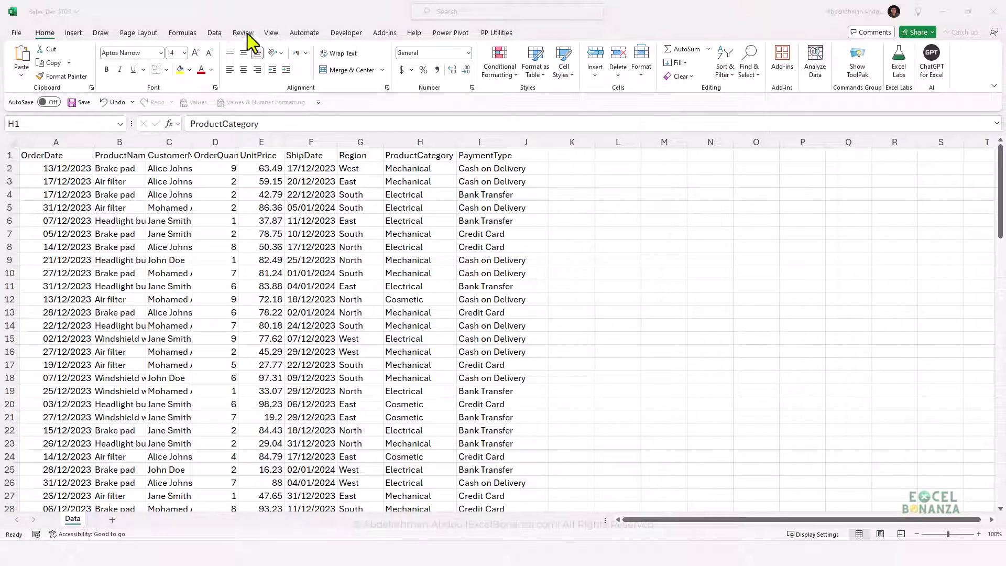
Step: Compare the ProductCategory column's place and the sheet name in Sales_Dec_2023 with the All Data workbook, and close Sales_Dec_2023
{"action": "left_click_drag", "start_coordinate": [237, 16], "coordinate": [394, 122]}
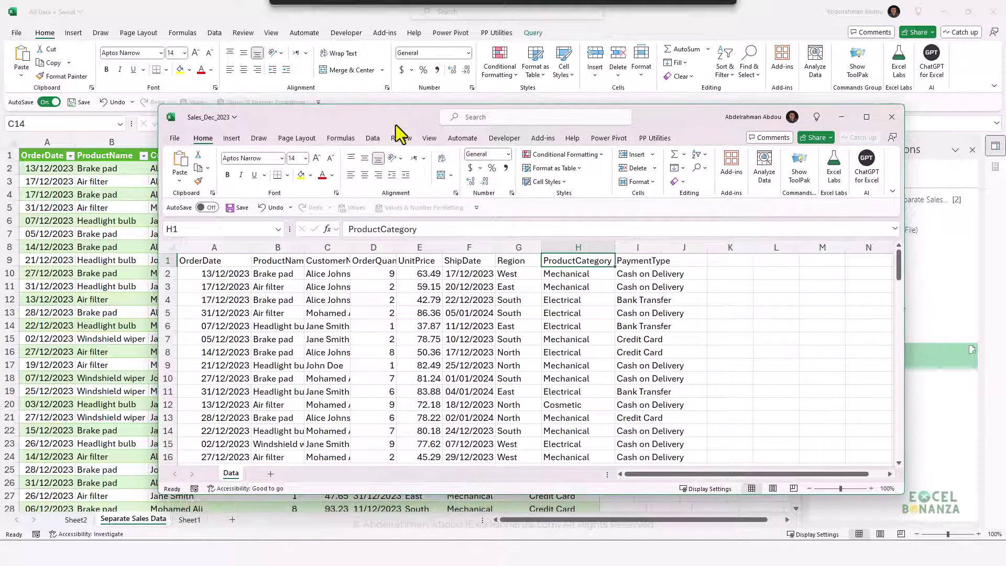
{"action": "left_click", "coordinate": [581, 245]}
{"action": "key", "text": "Down"}
{"action": "key", "text": "Up"}
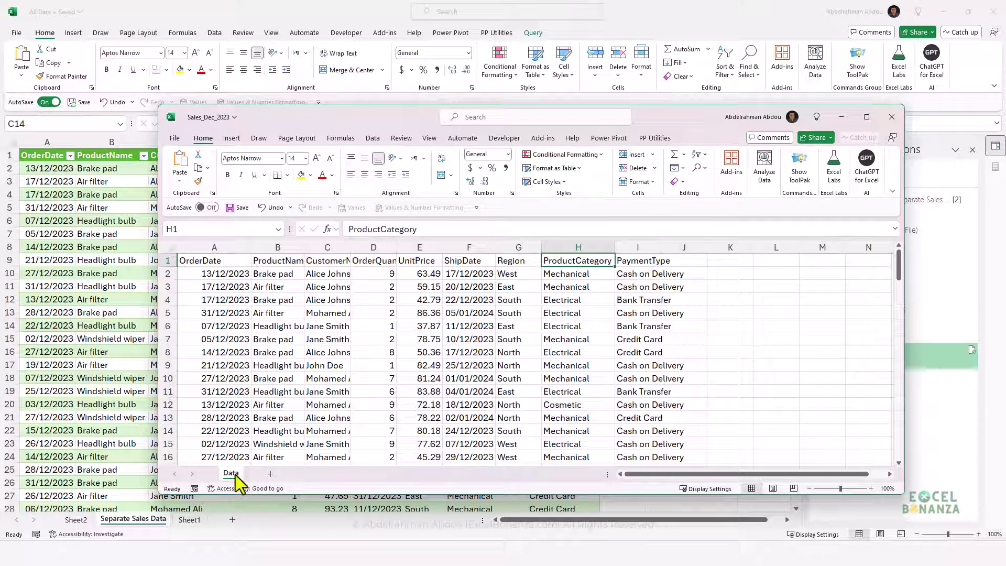
{"action": "left_click", "coordinate": [891, 116]}
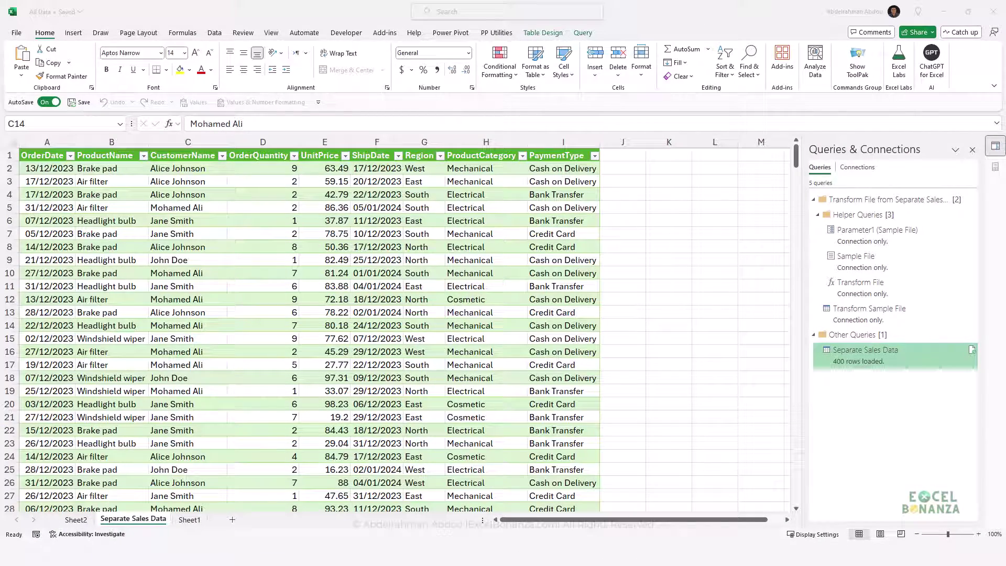